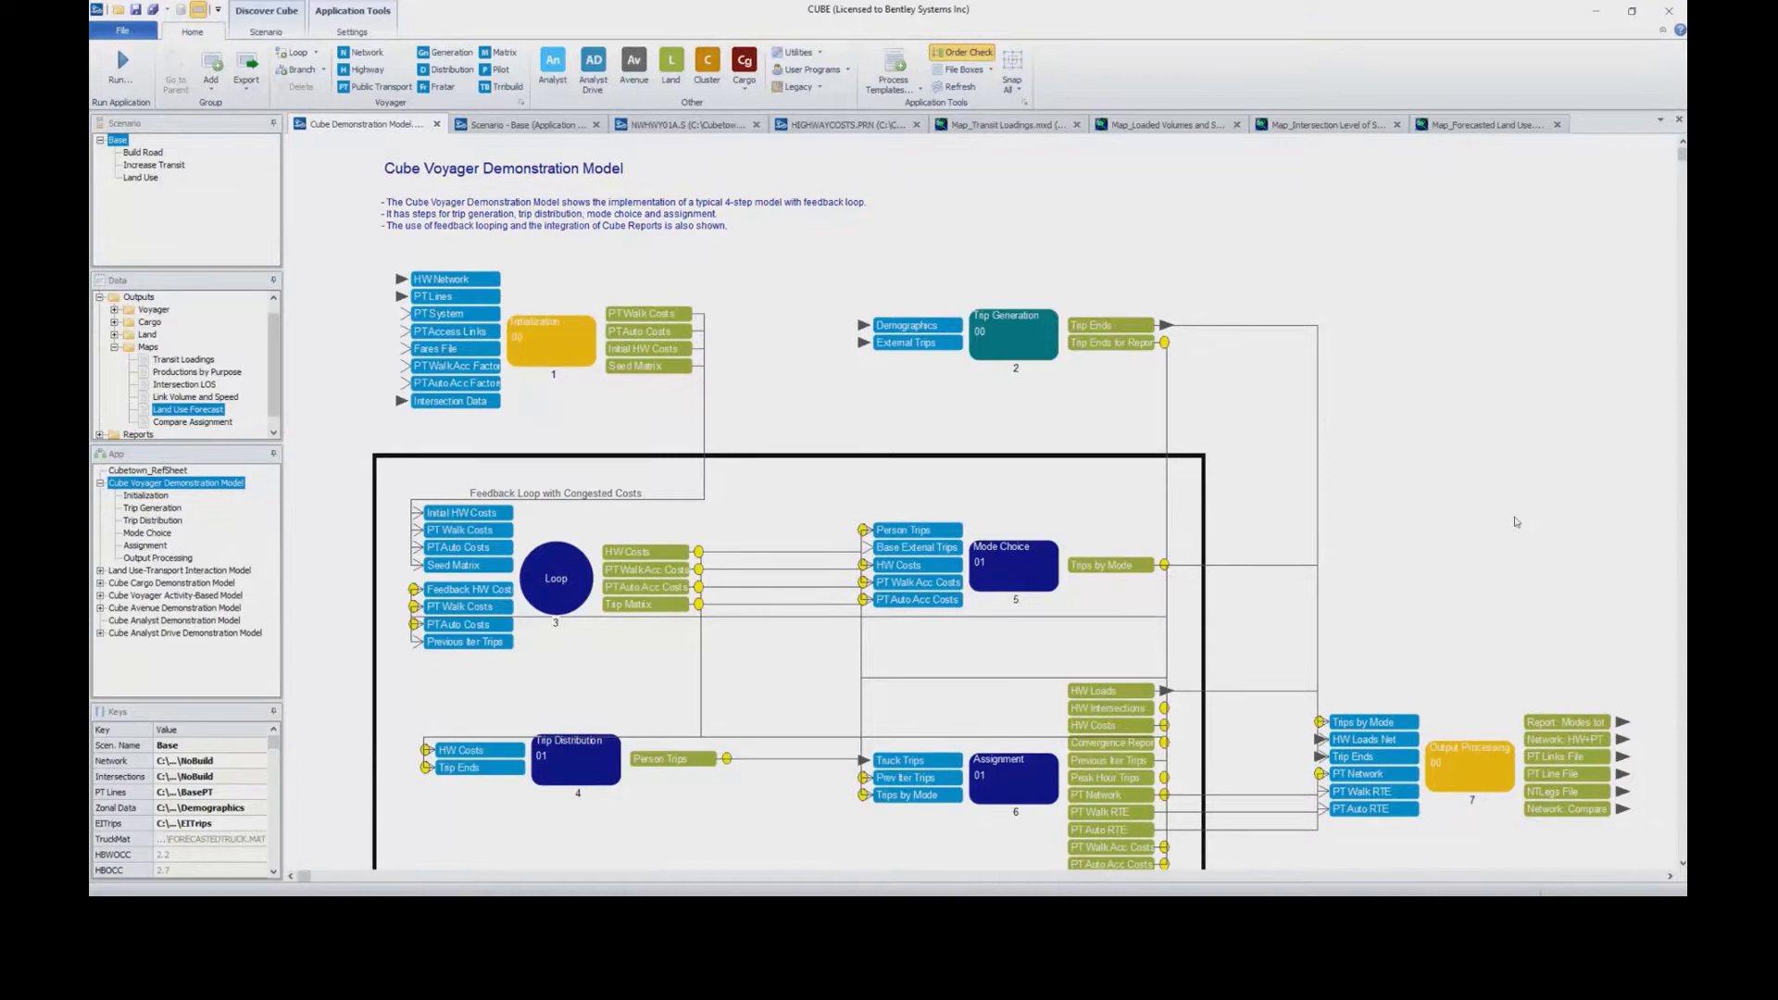
Open the Initialization sub-application from the Cube Voyager Demonstration Model flowchart.
click(568, 350)
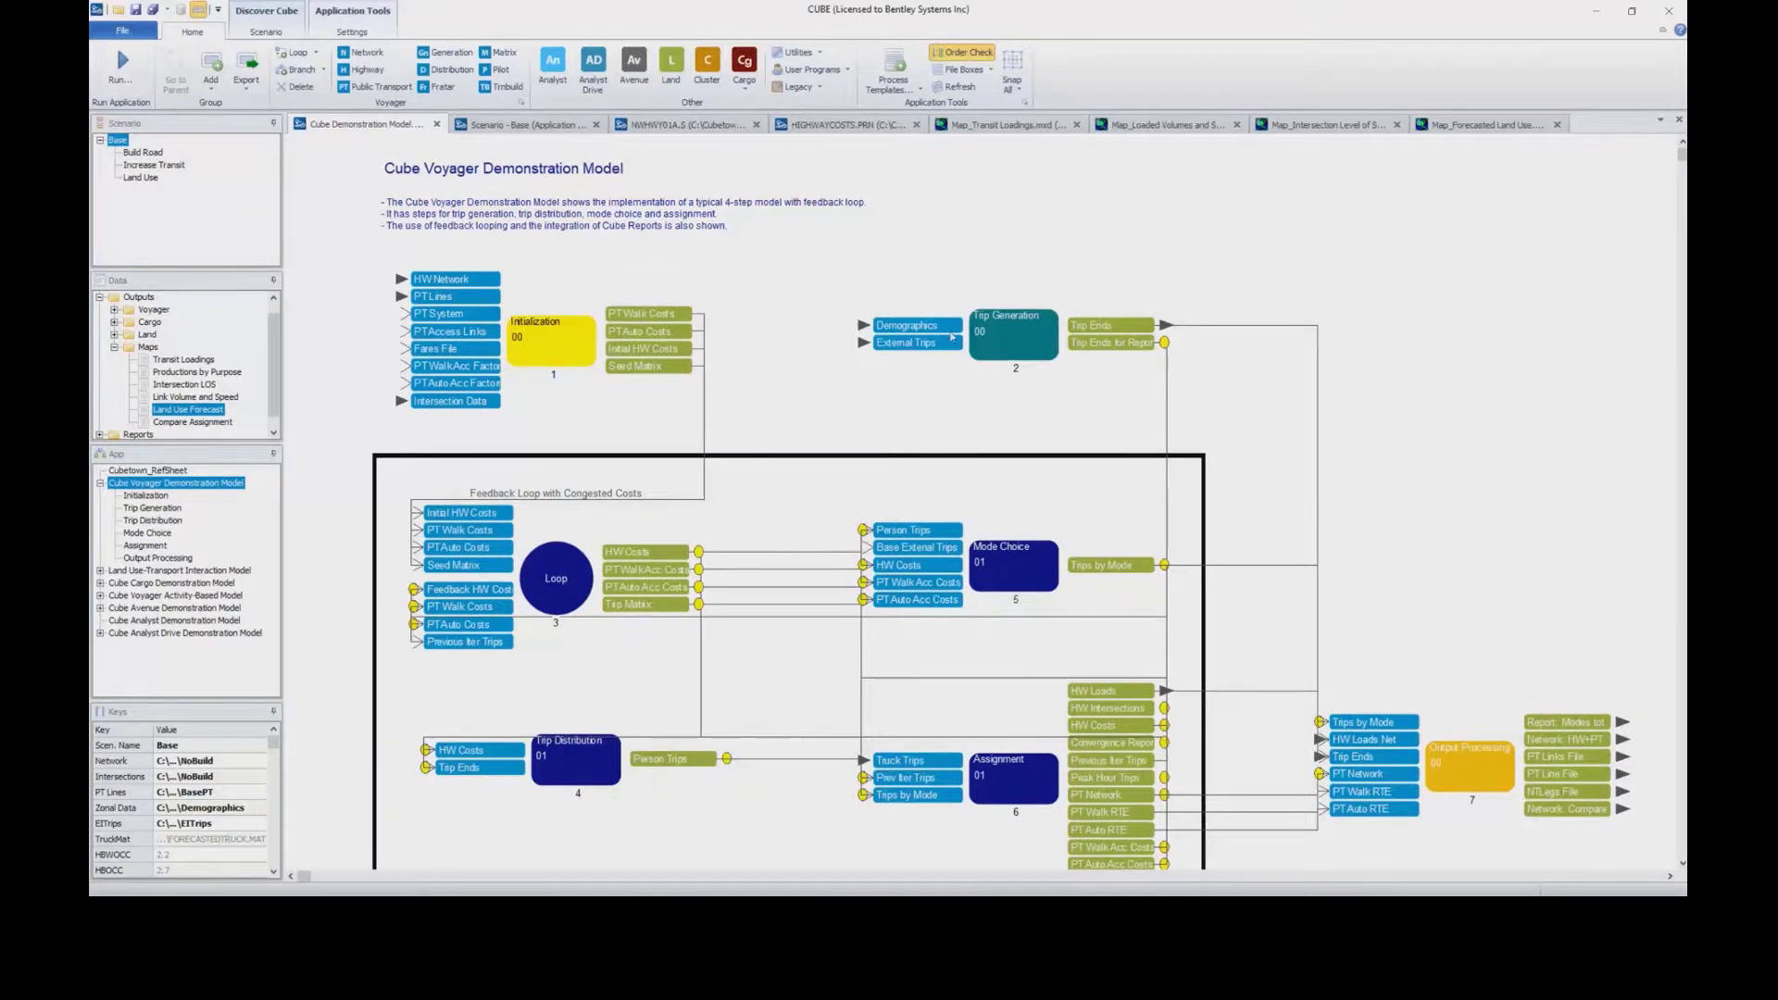
click(1043, 335)
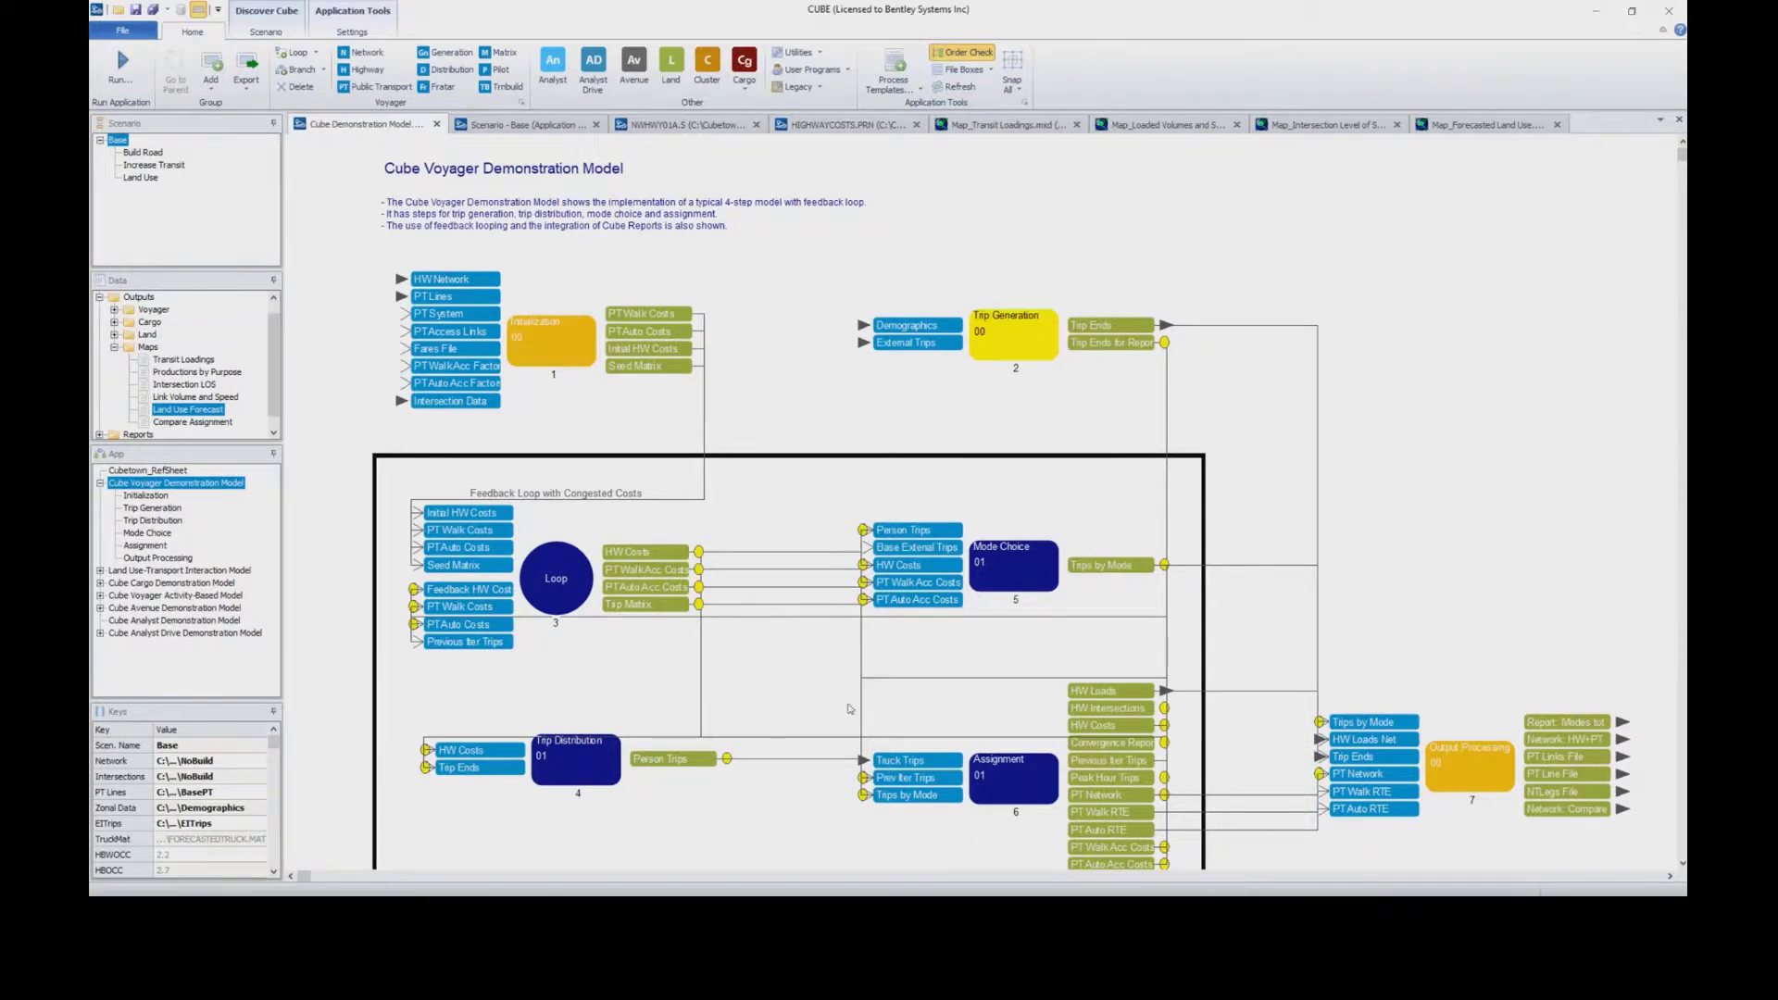
click(759, 334)
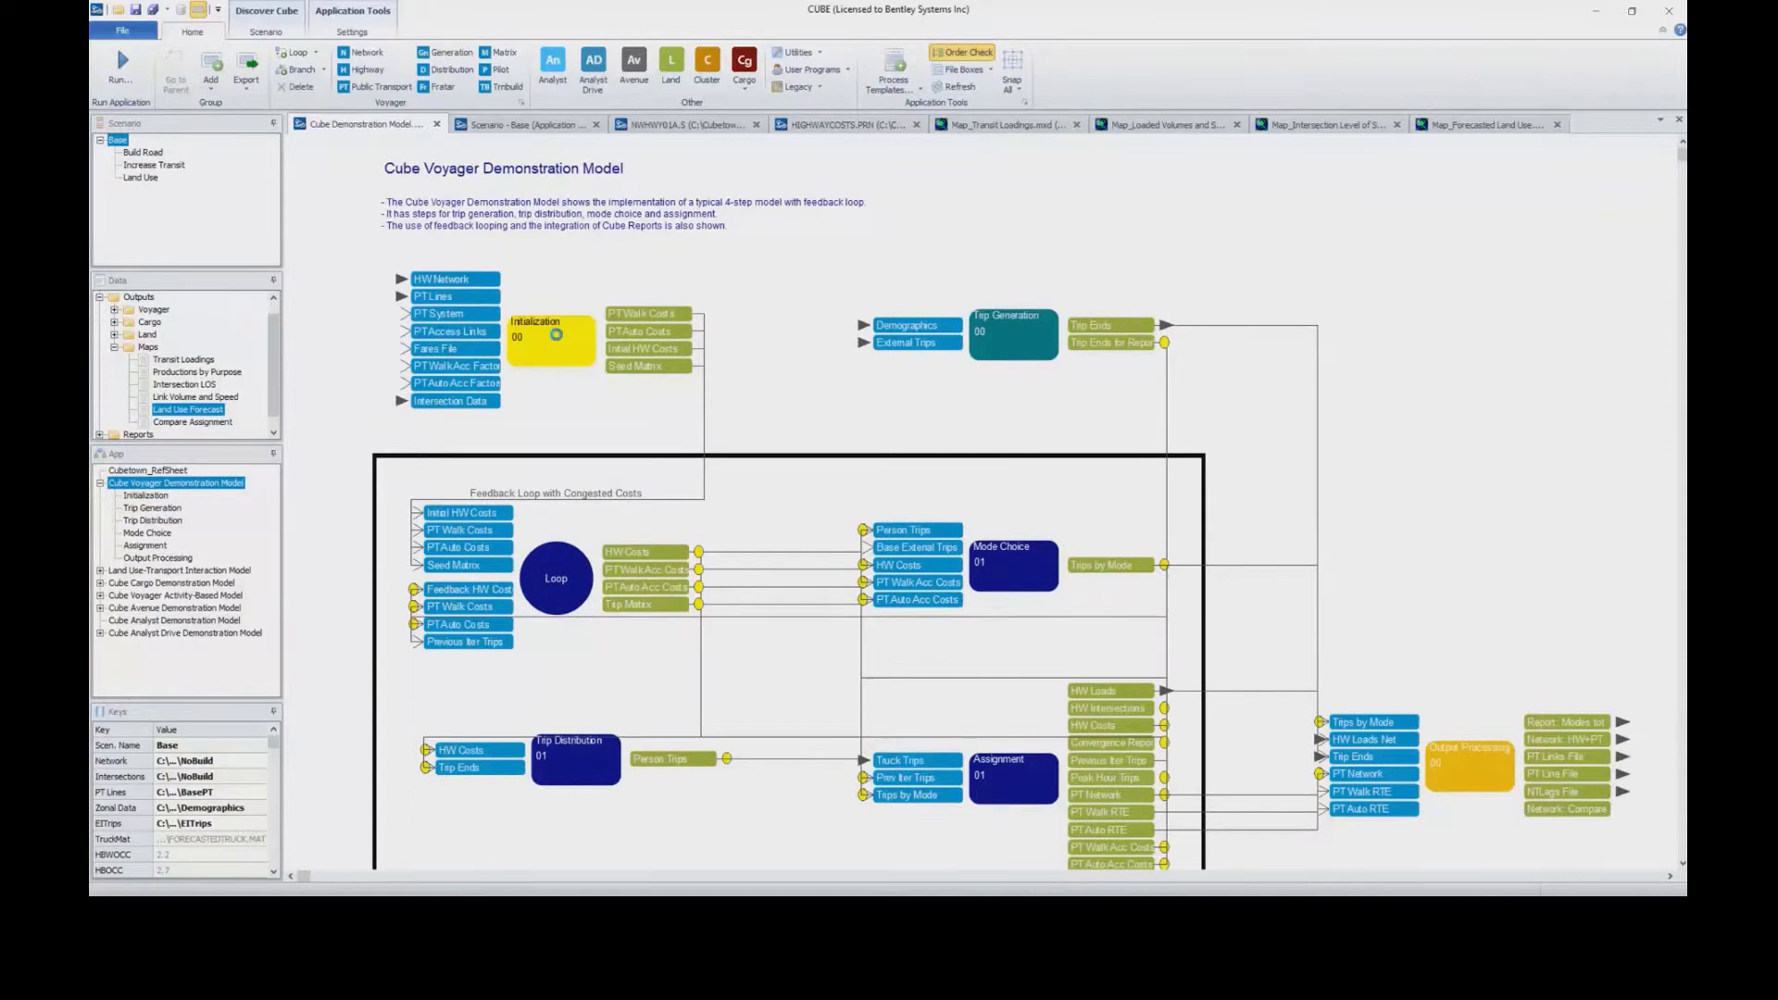
double_click(560, 338)
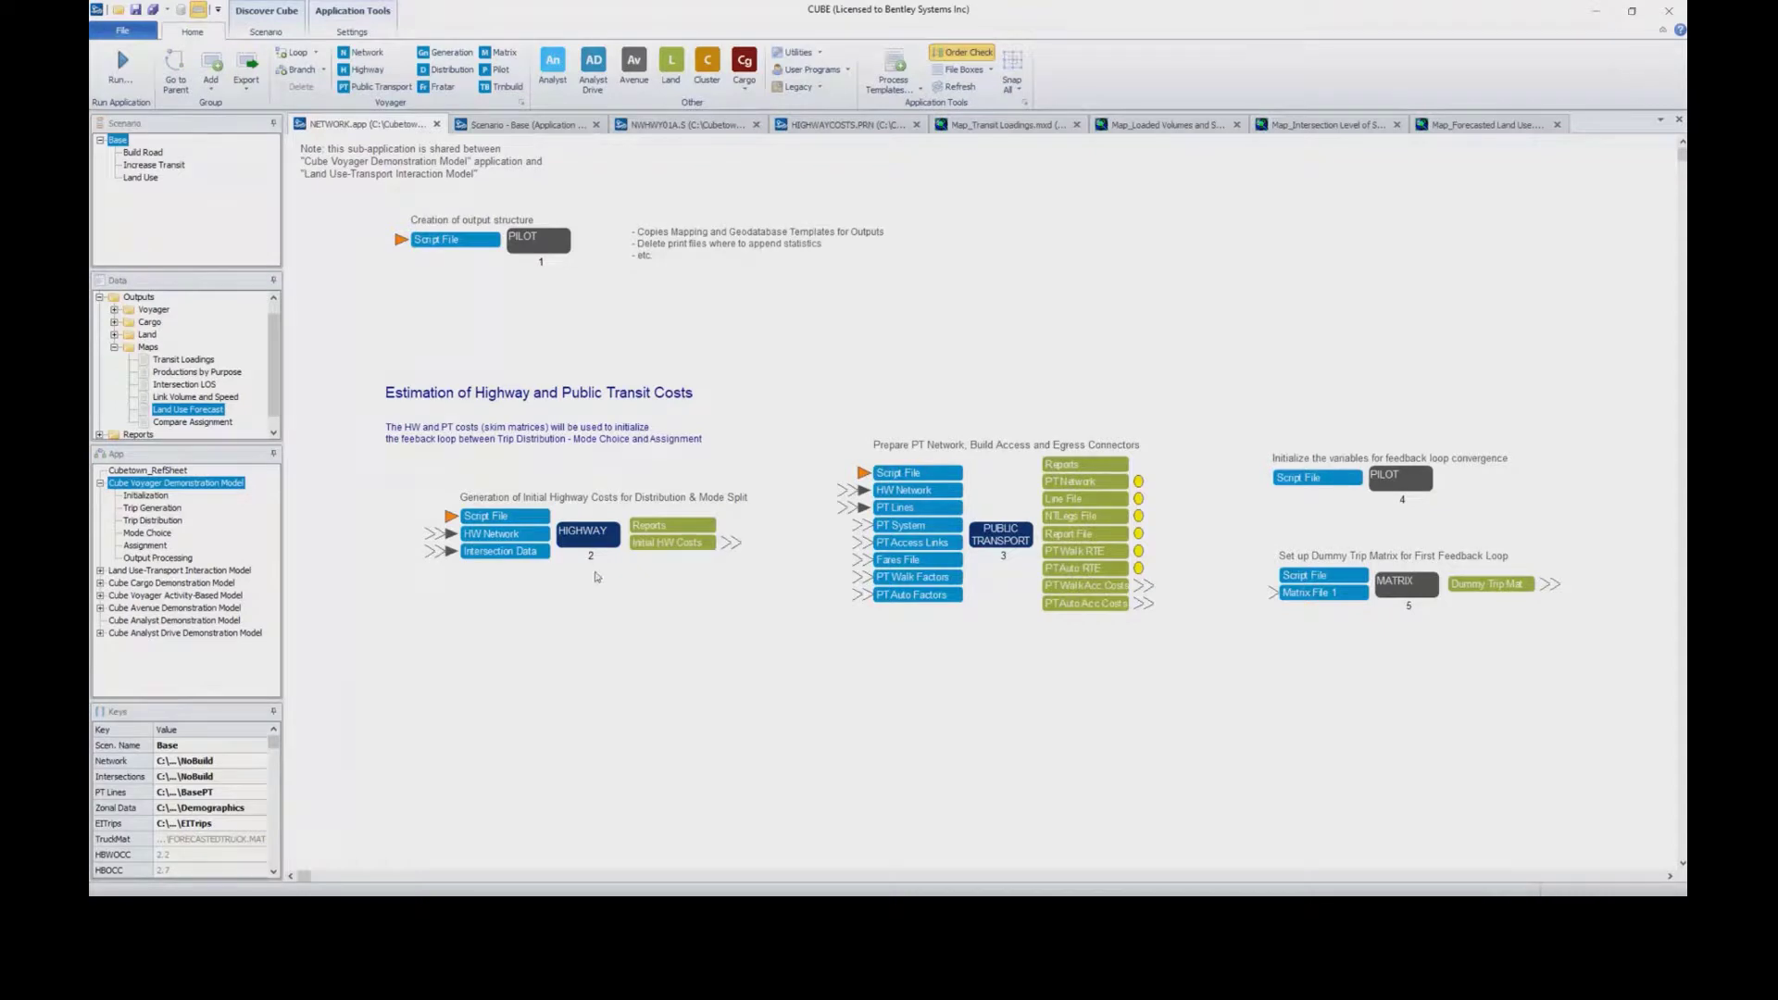
Inspect the HIGHWAY program that generates the initial highway costs and open its script.
click(591, 549)
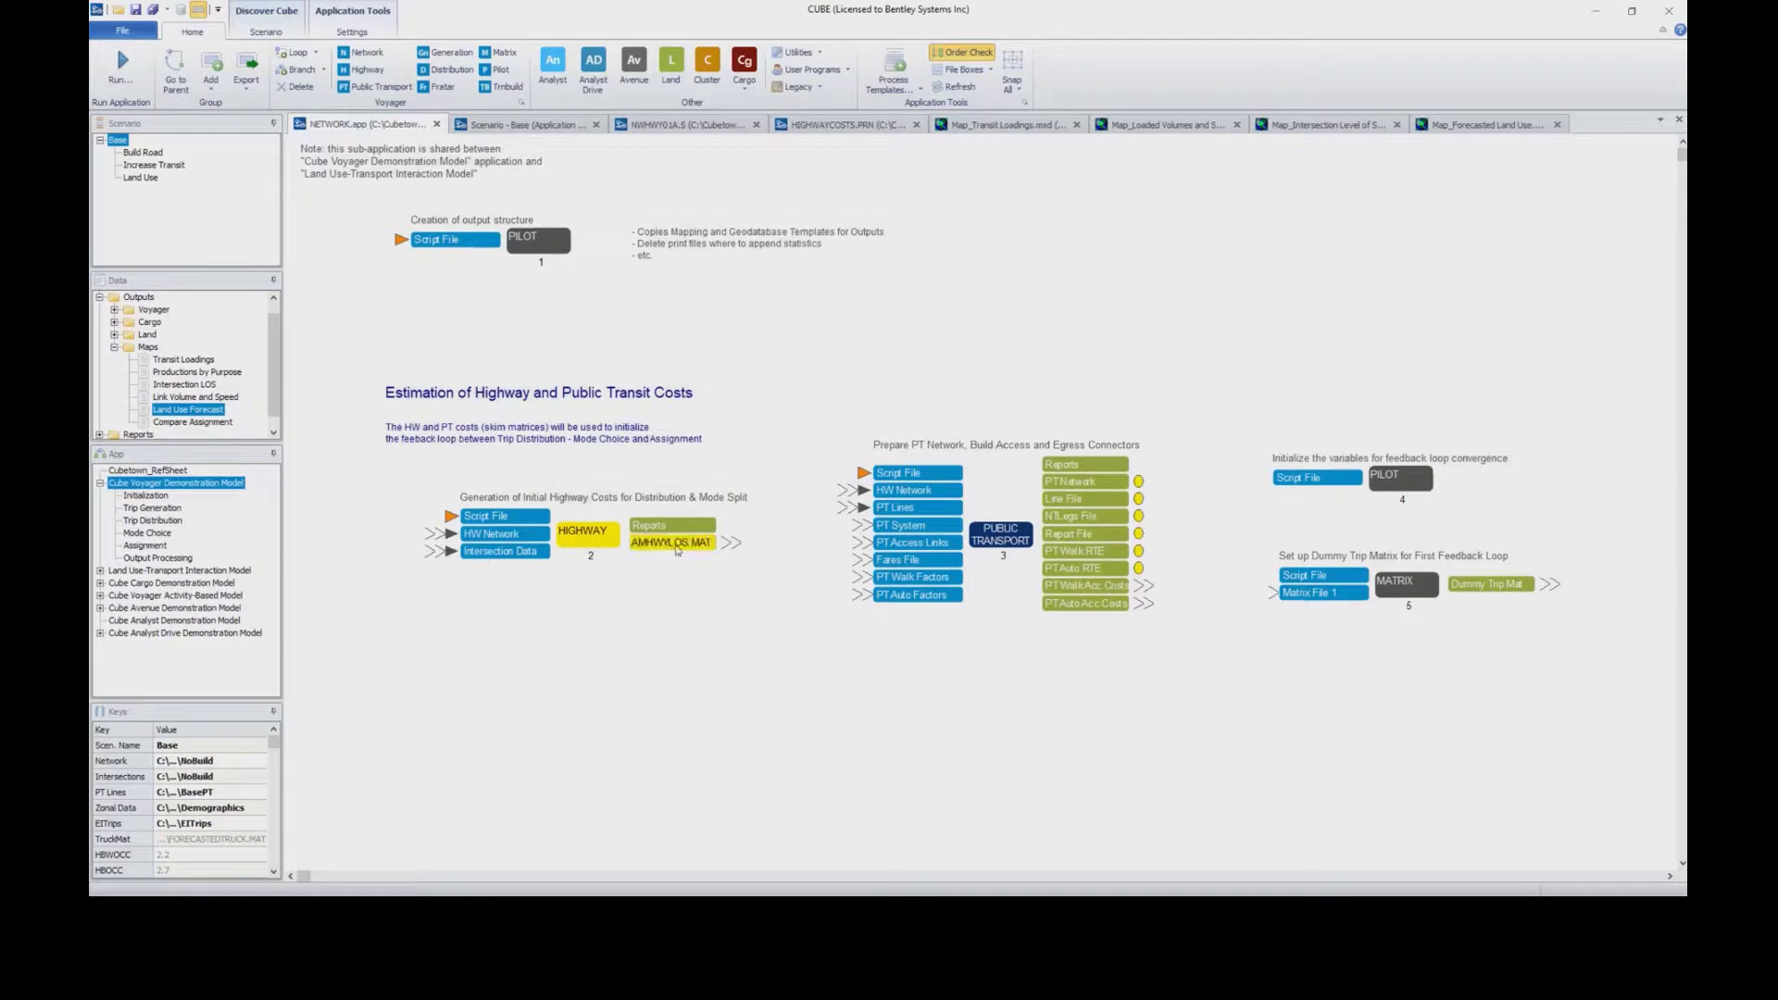
drag(707, 549, 720, 692)
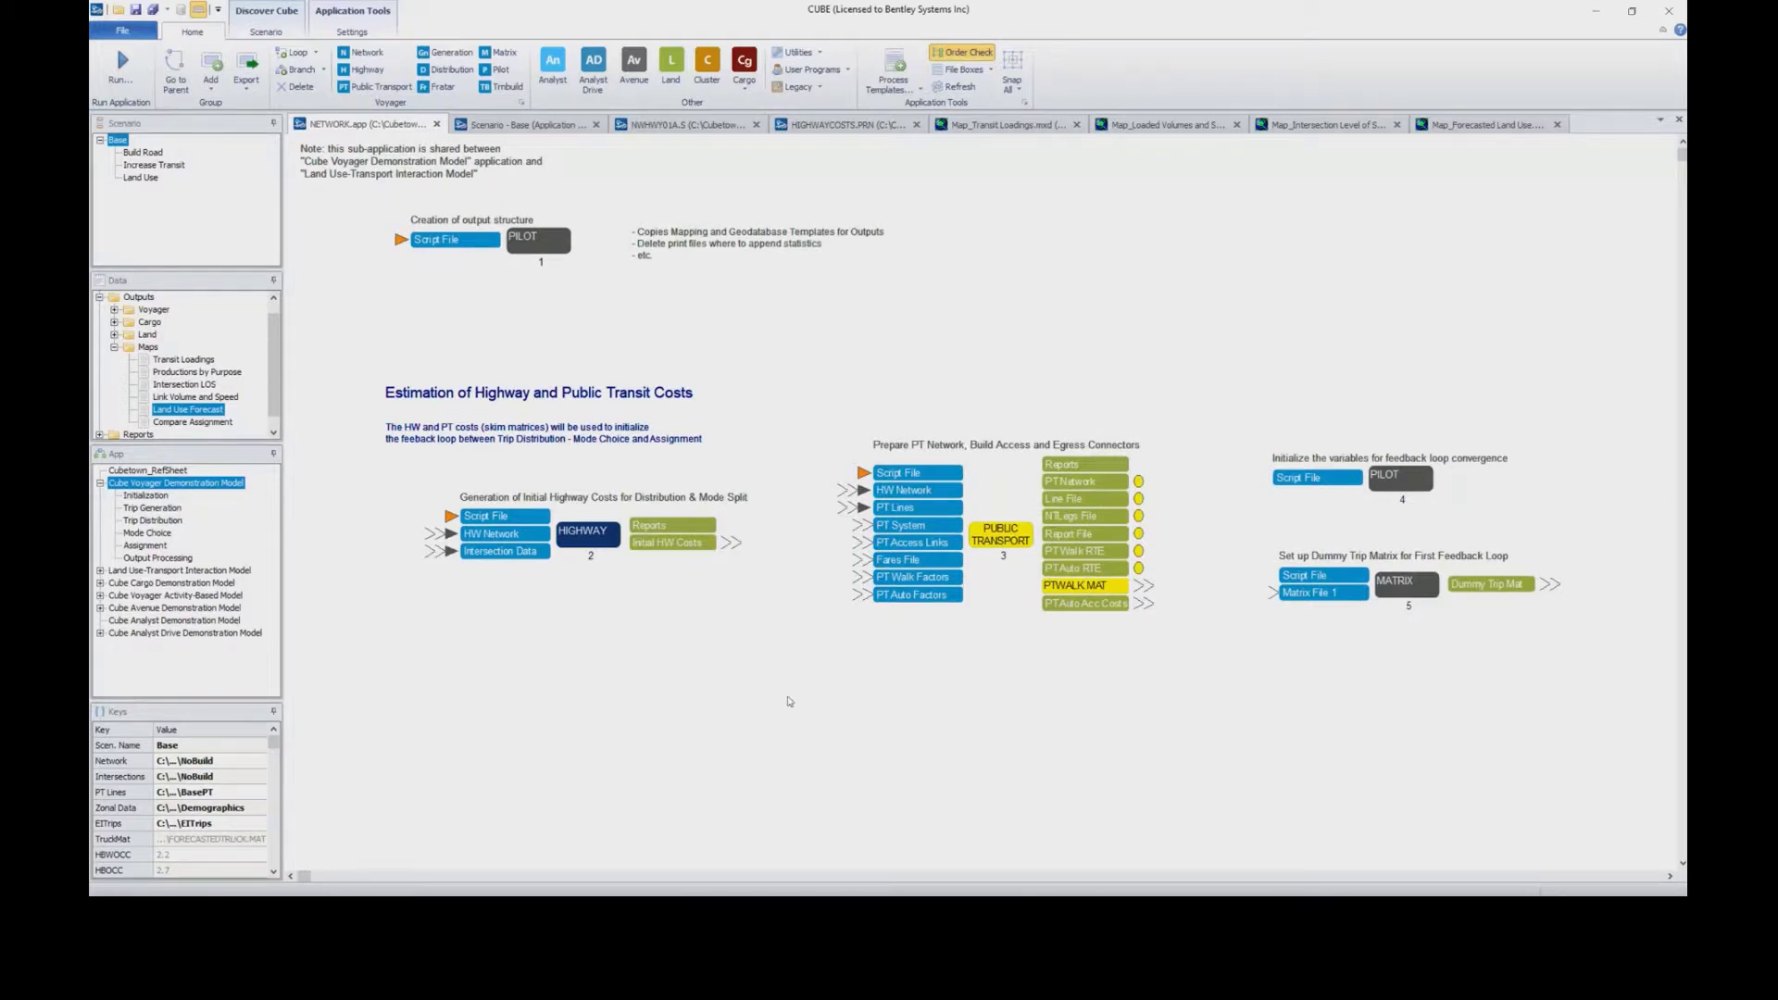
drag(706, 542, 741, 611)
double_click(589, 531)
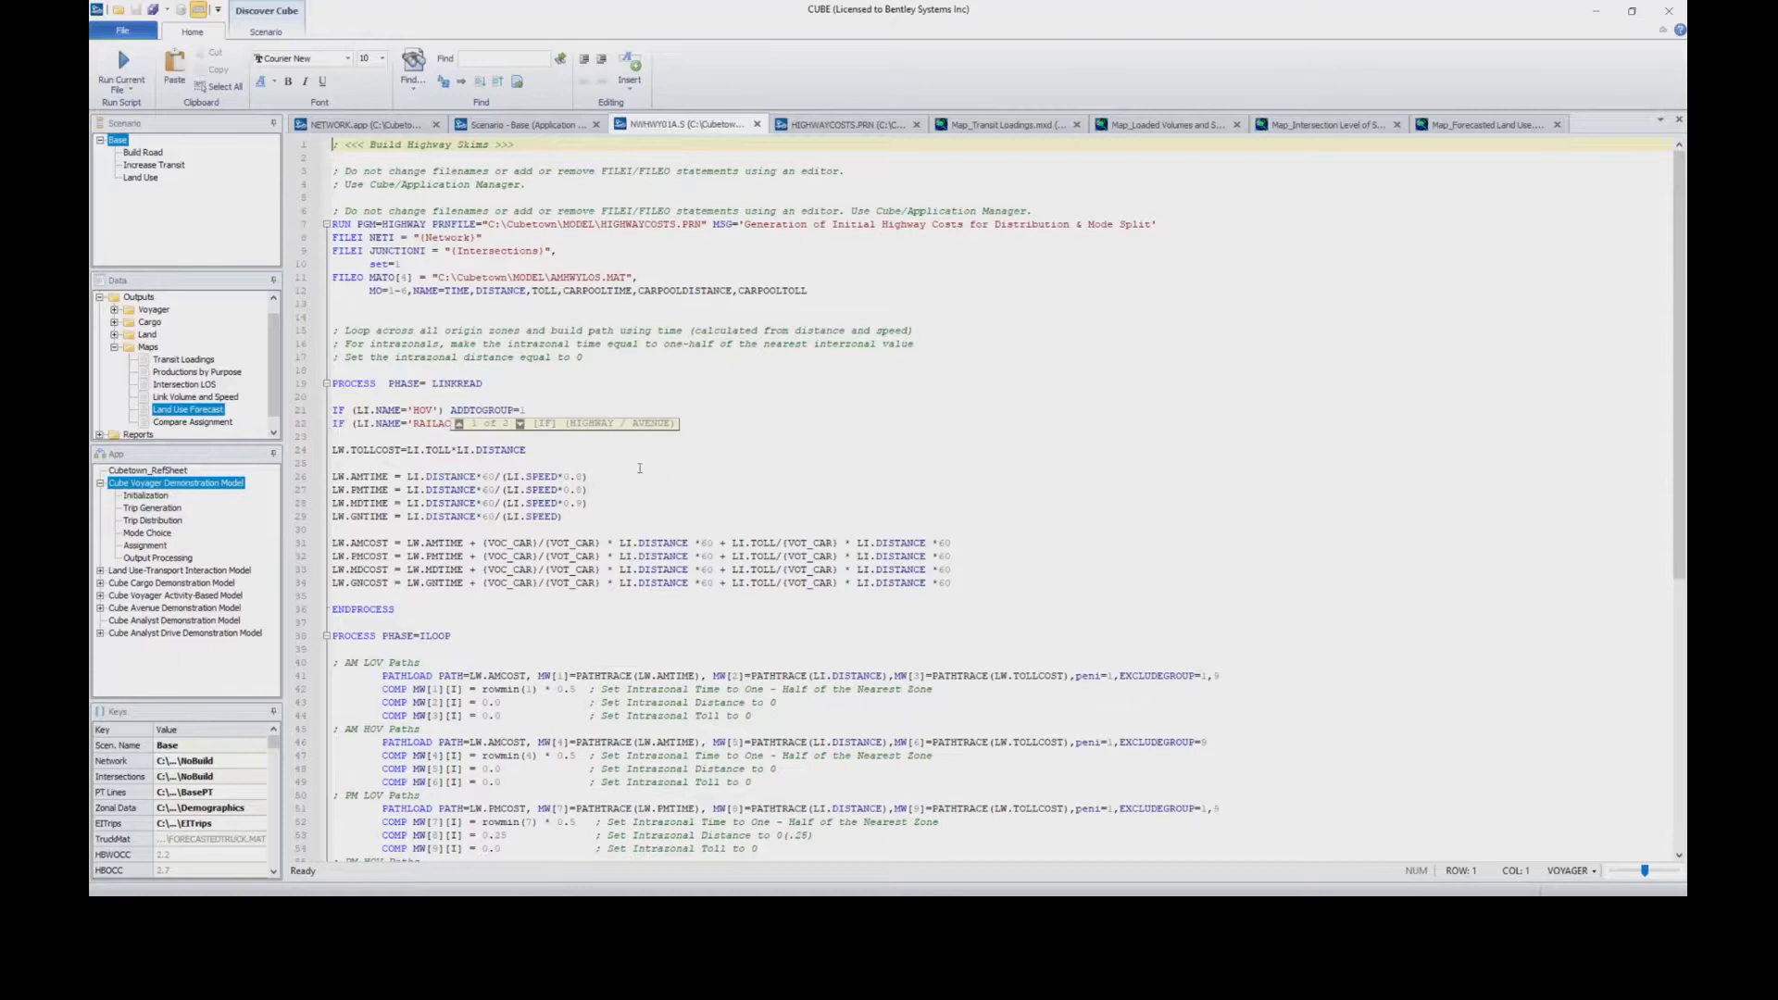
Check the HIGHWAY program's report for its return code and elapsed time, and return to the main model flowchart.
click(366, 124)
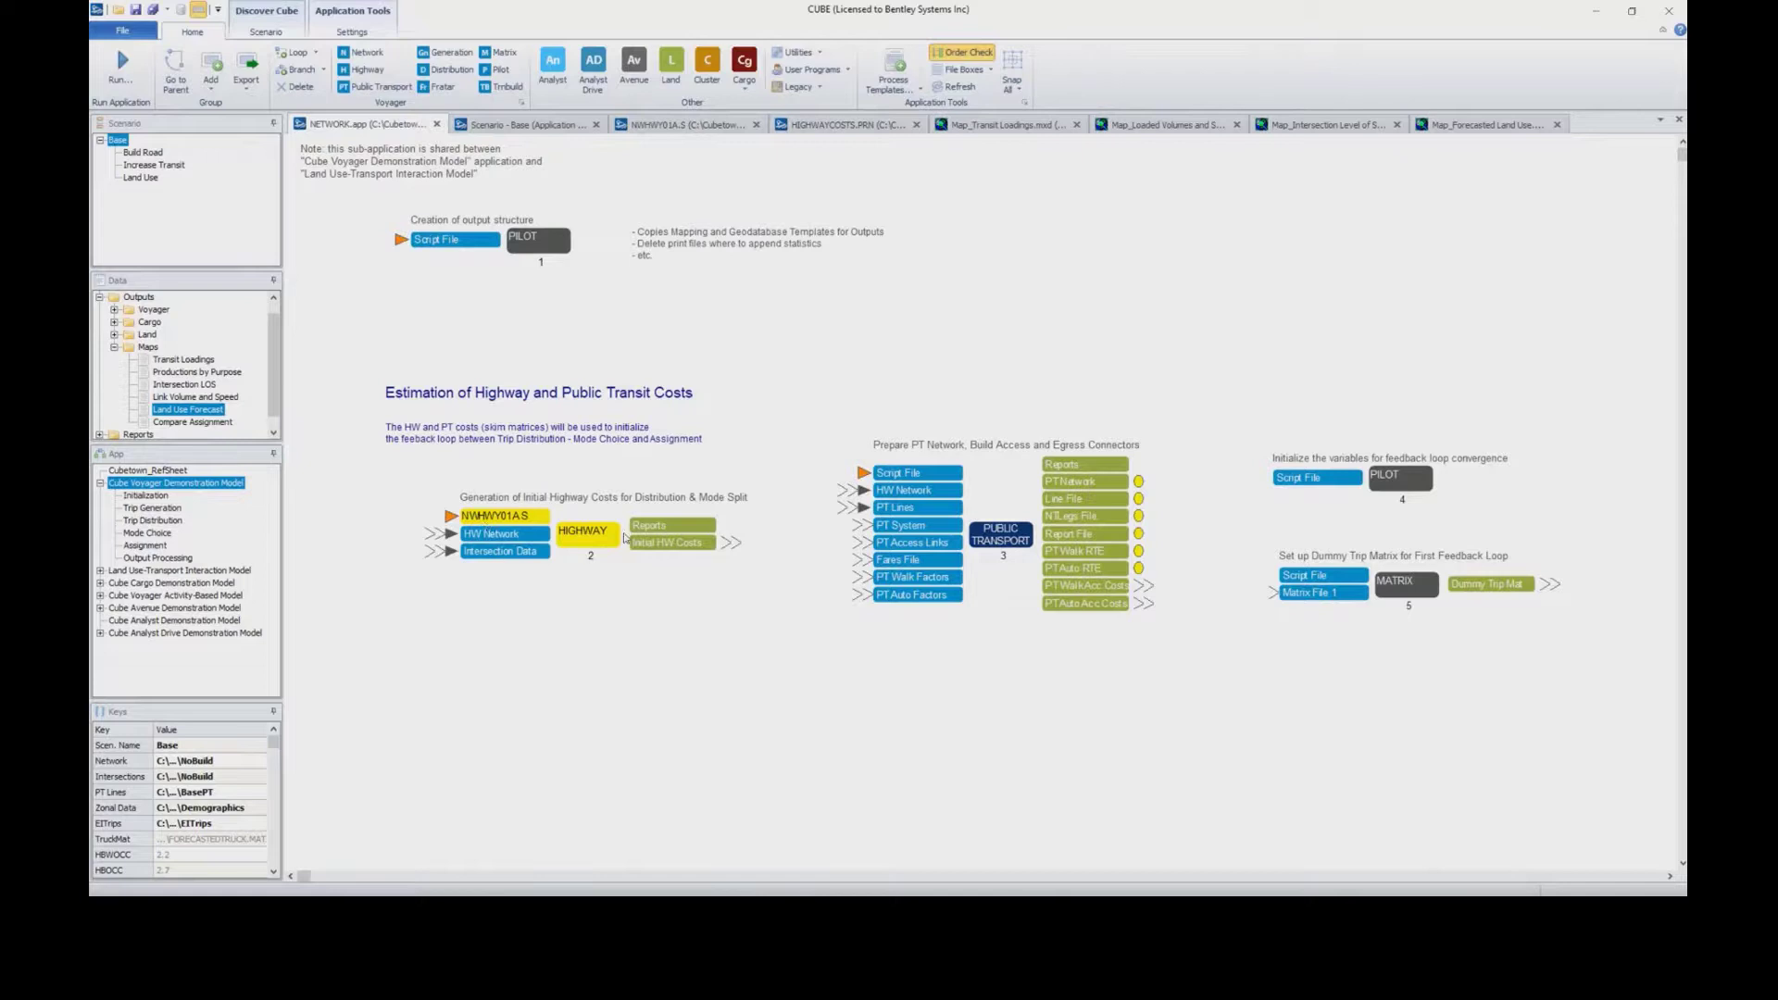
double_click(661, 527)
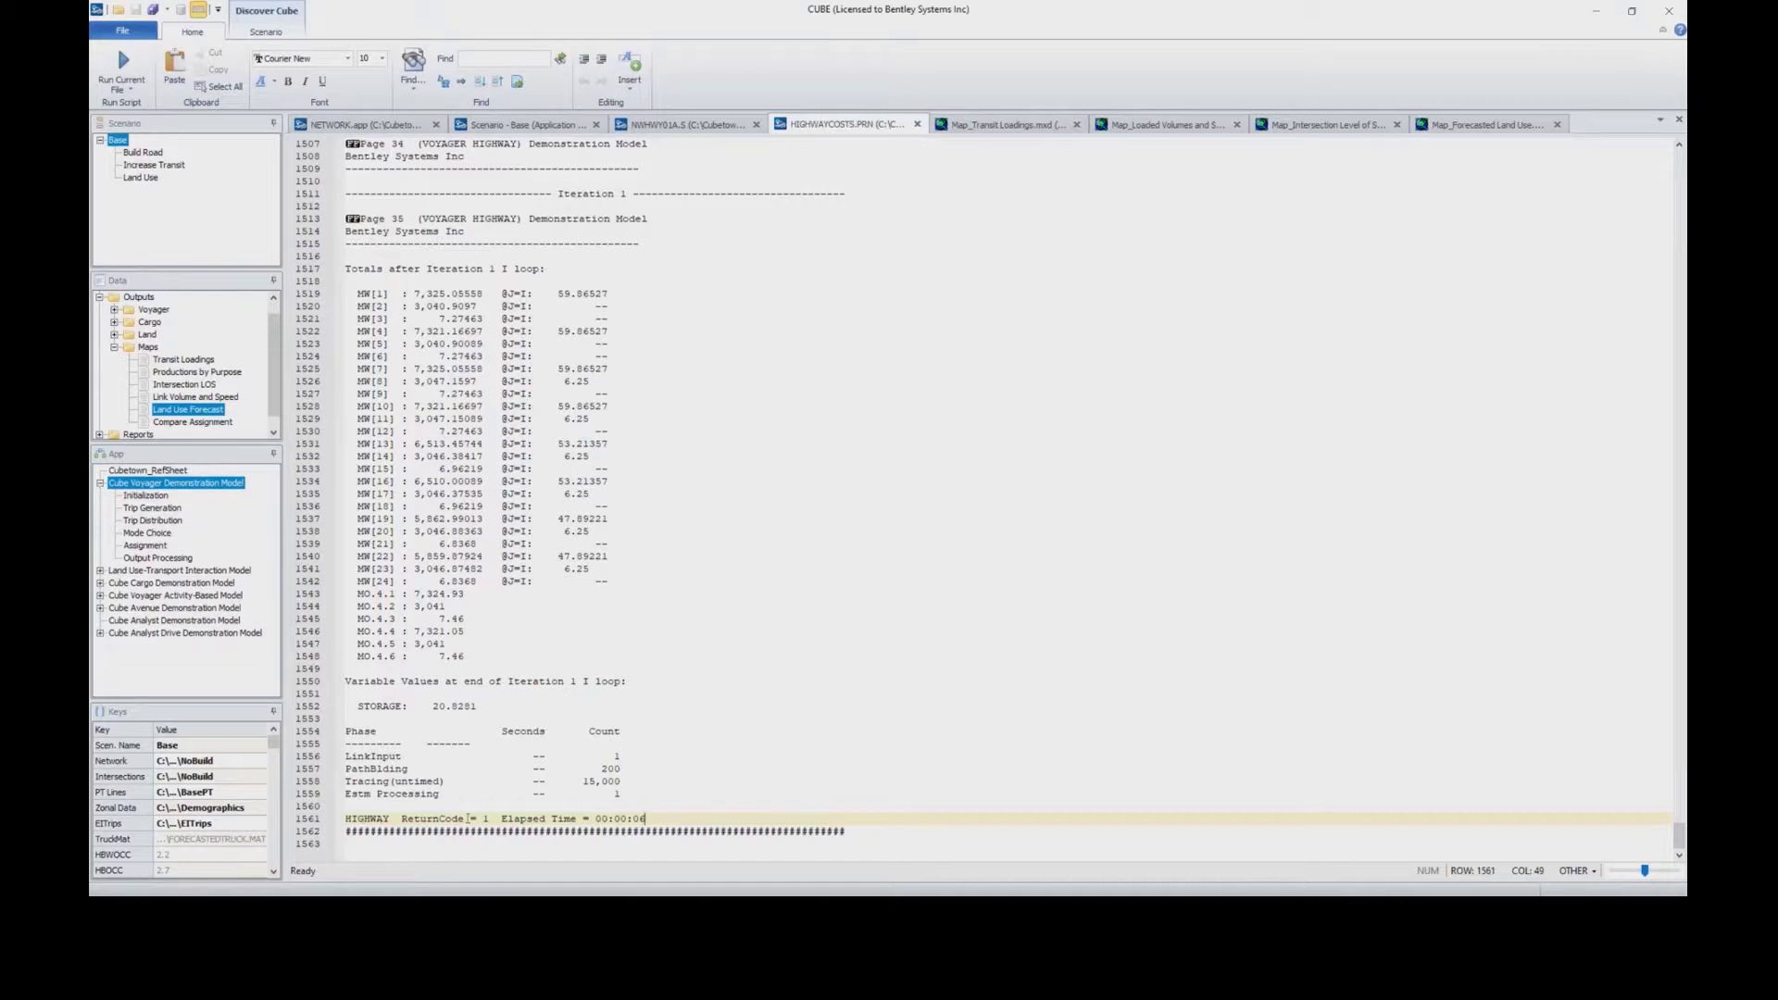
double_click(485, 819)
click(621, 818)
key(ctrl+Tab)
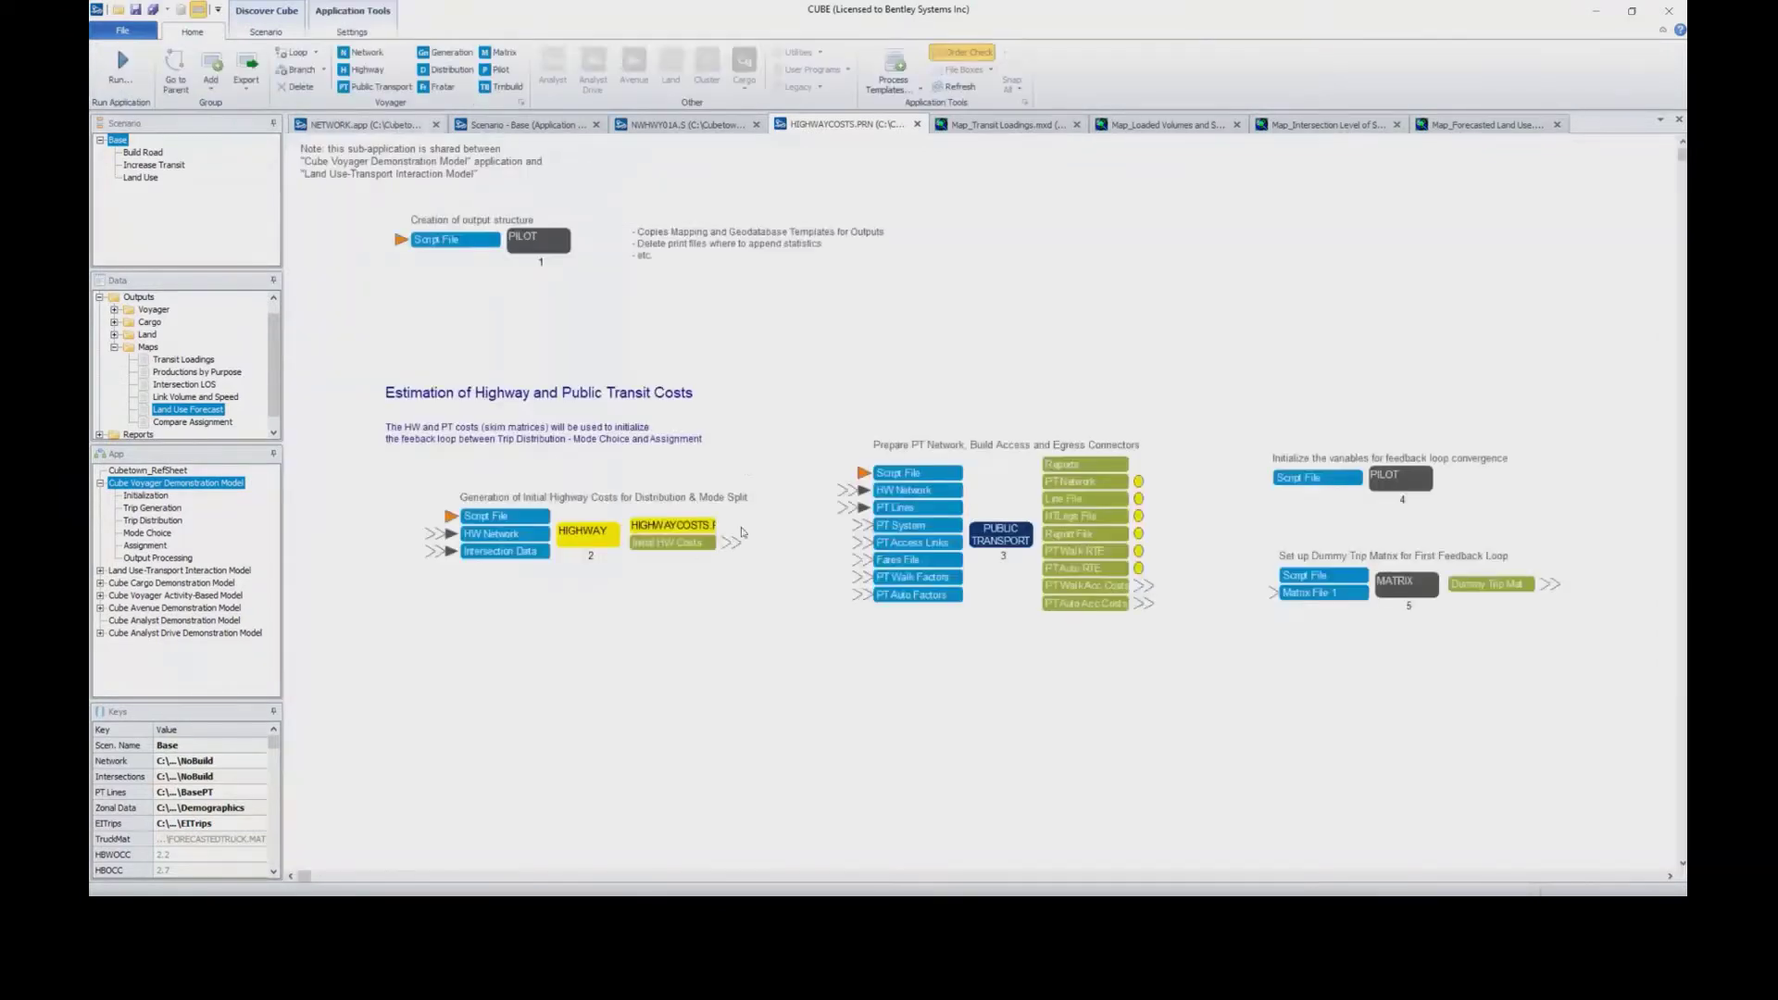
double_click(747, 470)
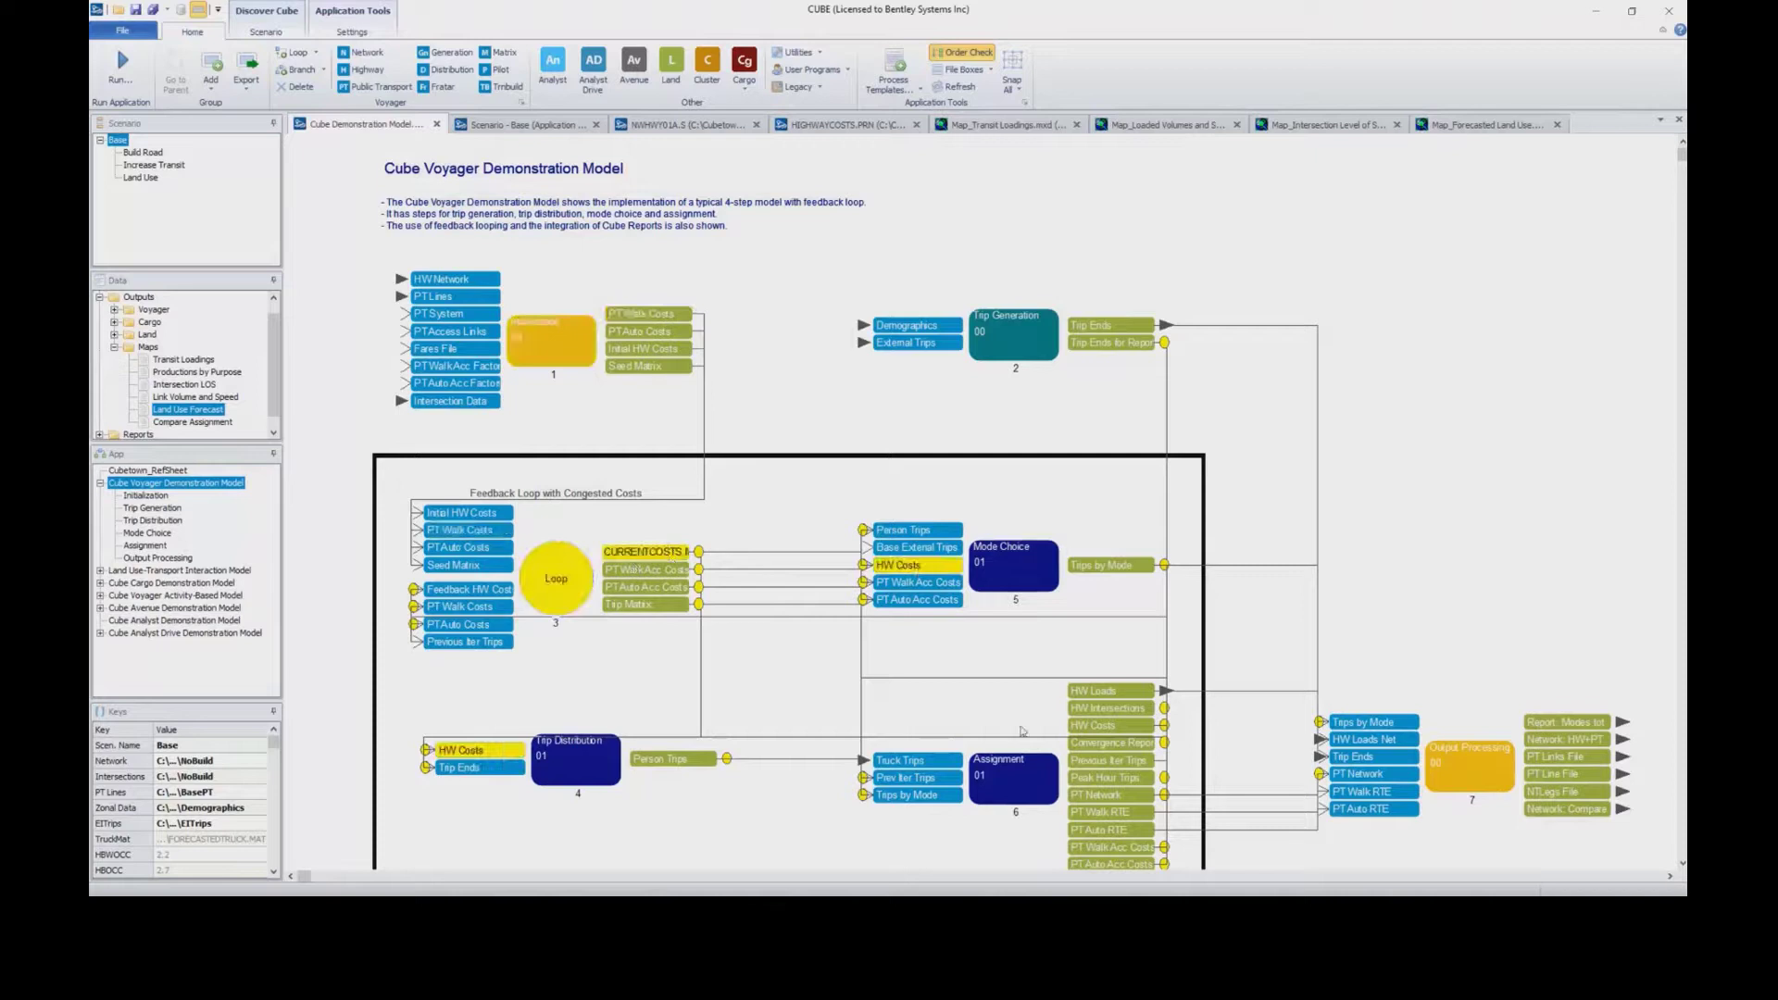
click(1149, 282)
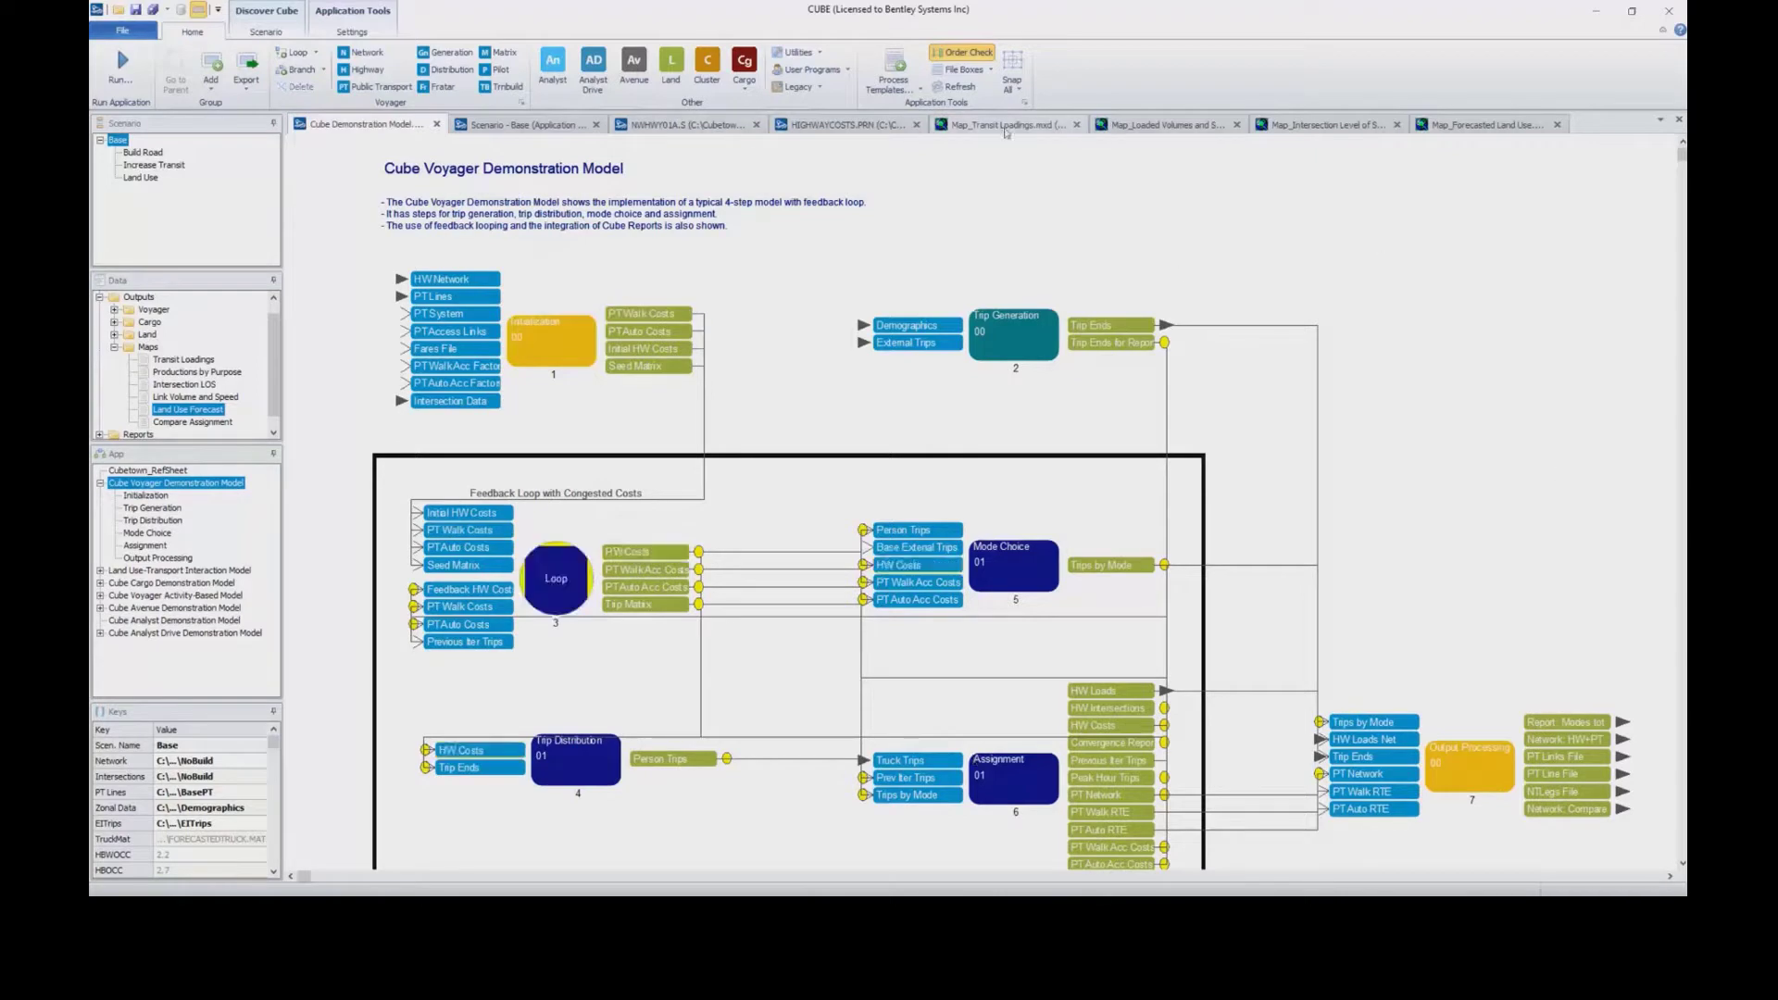
View the Transit Loadings map and bring up the GIS intersection tools.
click(1006, 128)
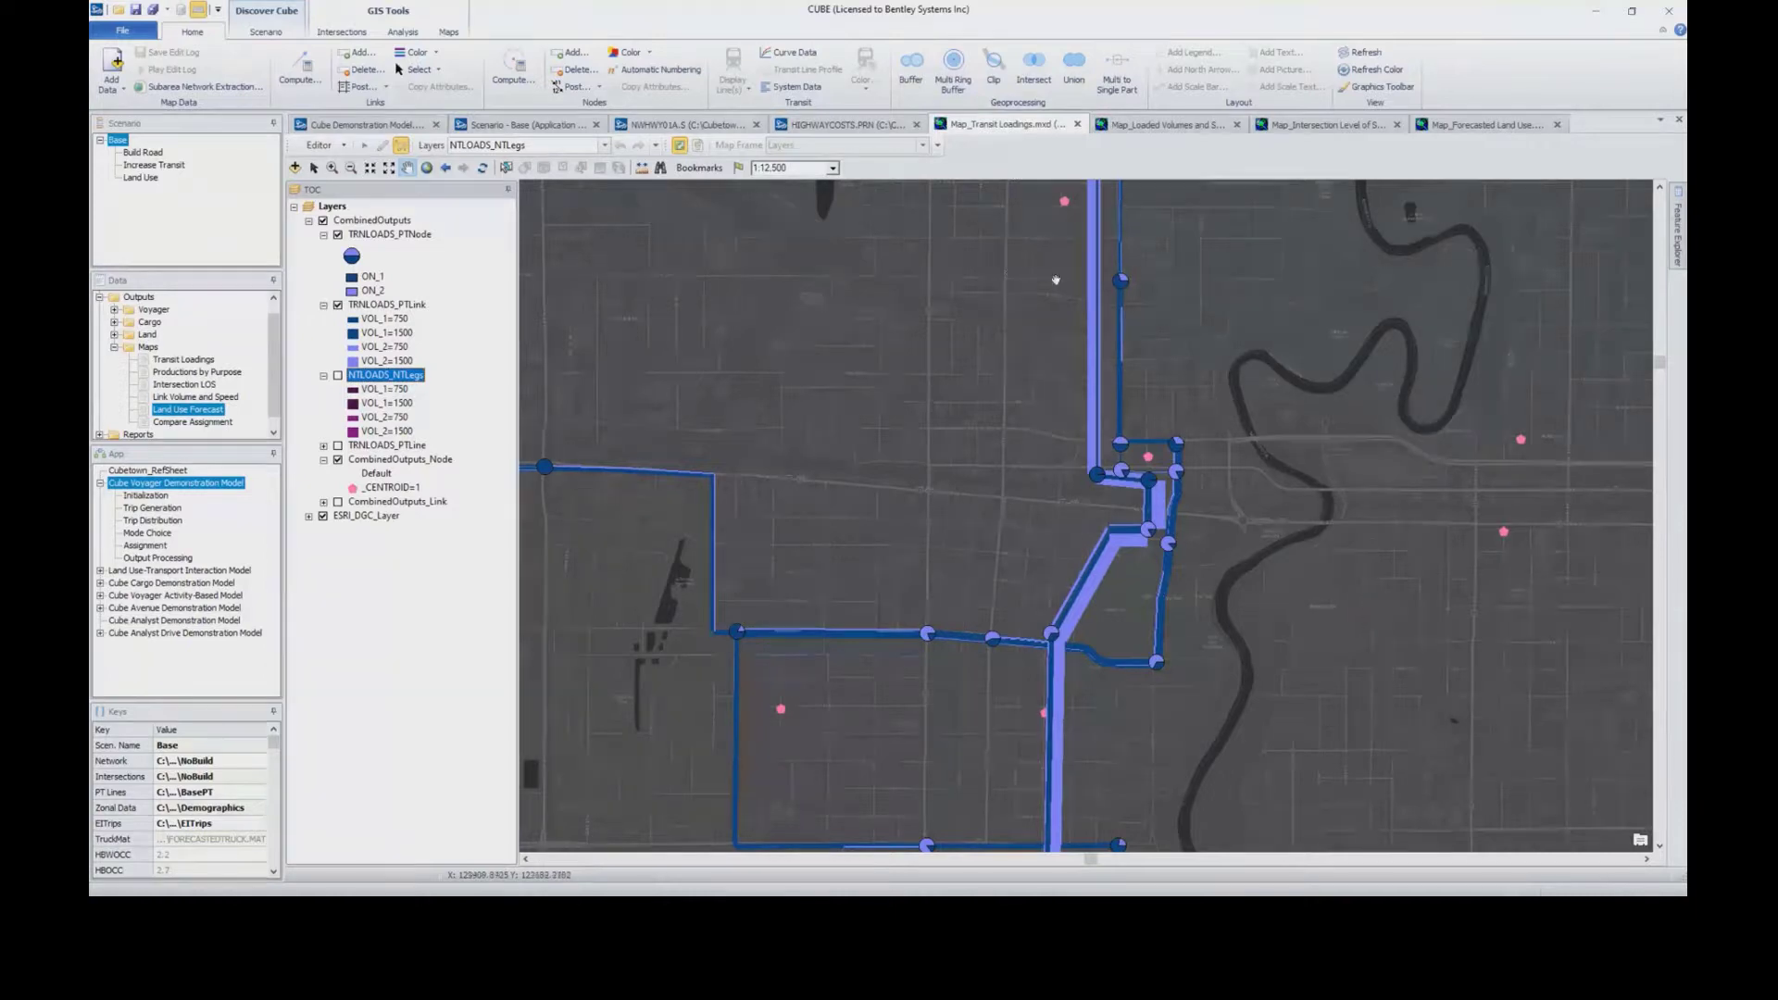
click(266, 34)
click(327, 34)
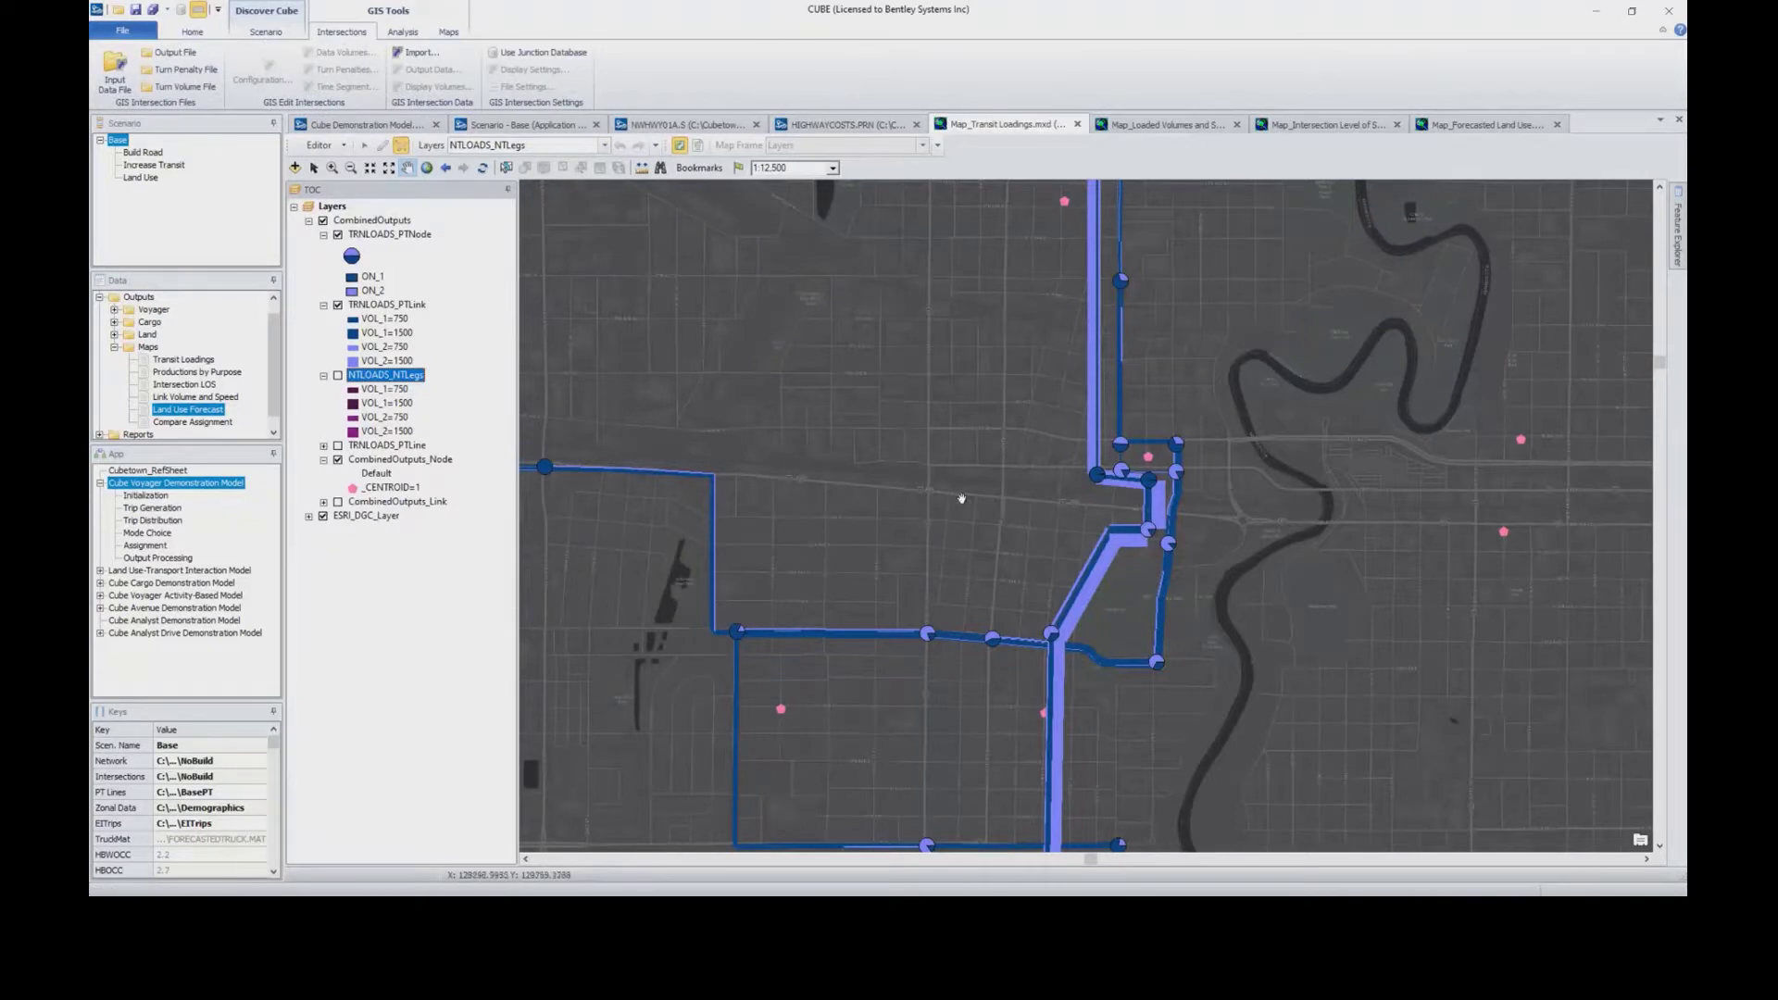
Review the loaded volumes, intersection level of service and forecasted land use maps, and return to the model flowchart.
click(1165, 124)
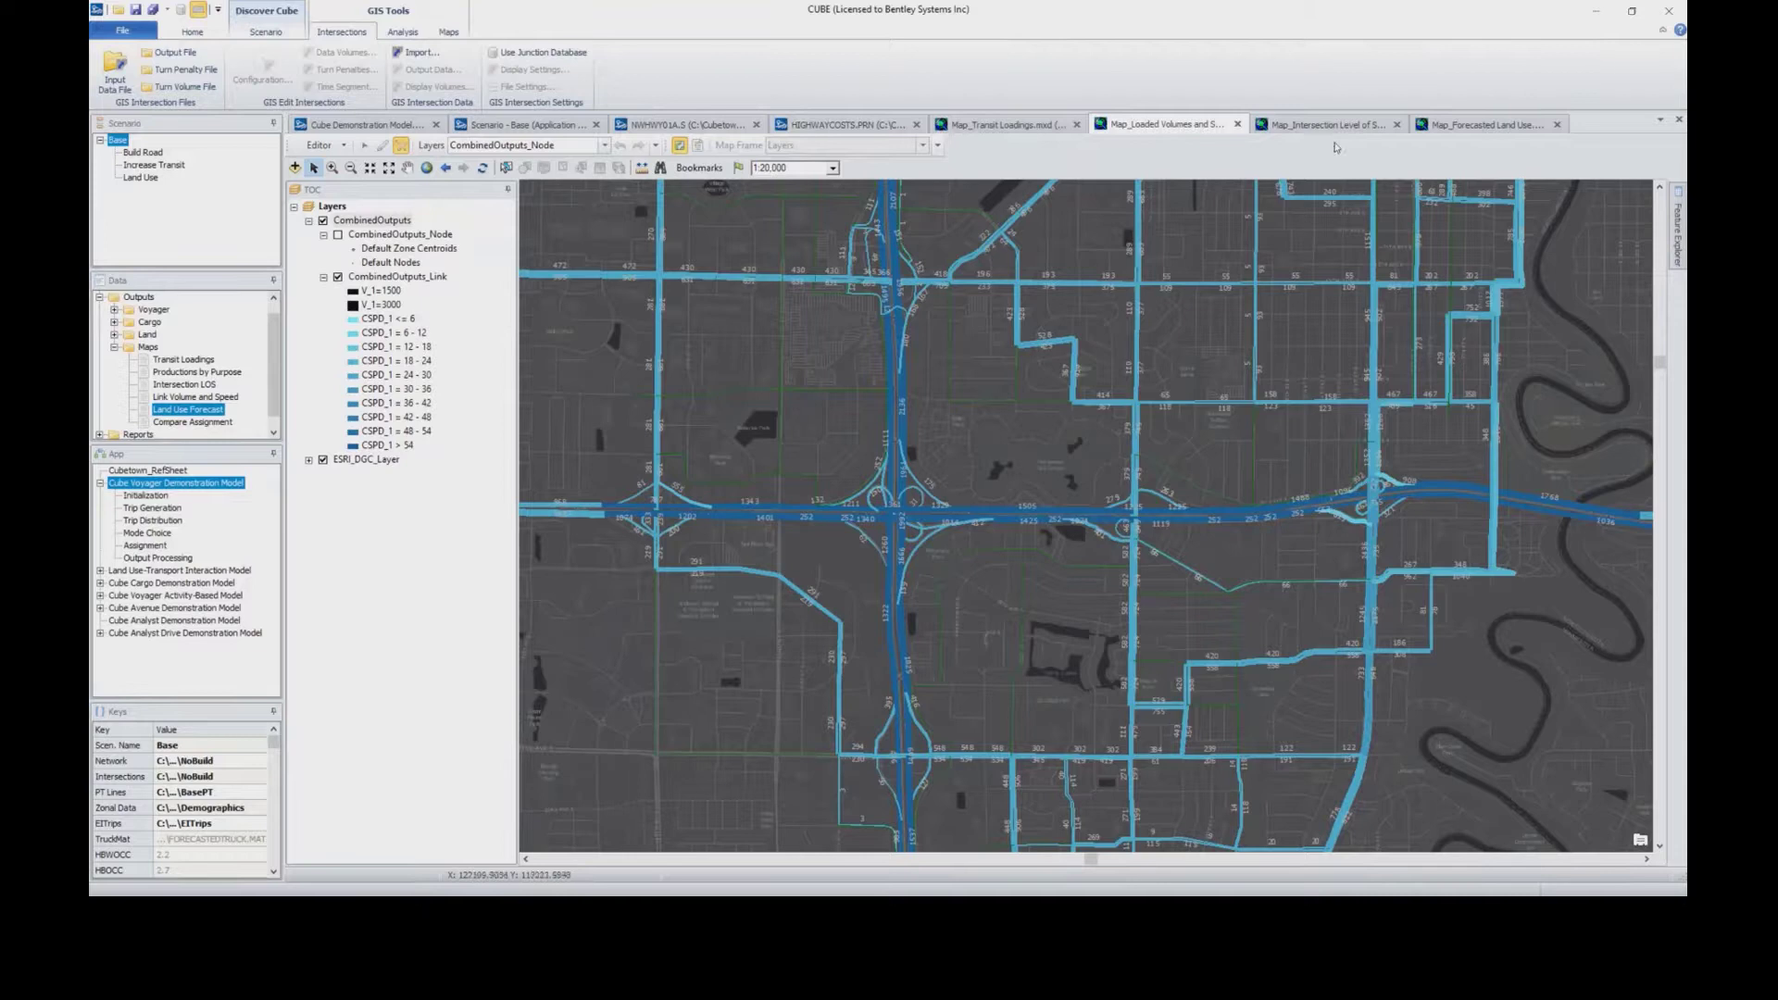
click(1334, 128)
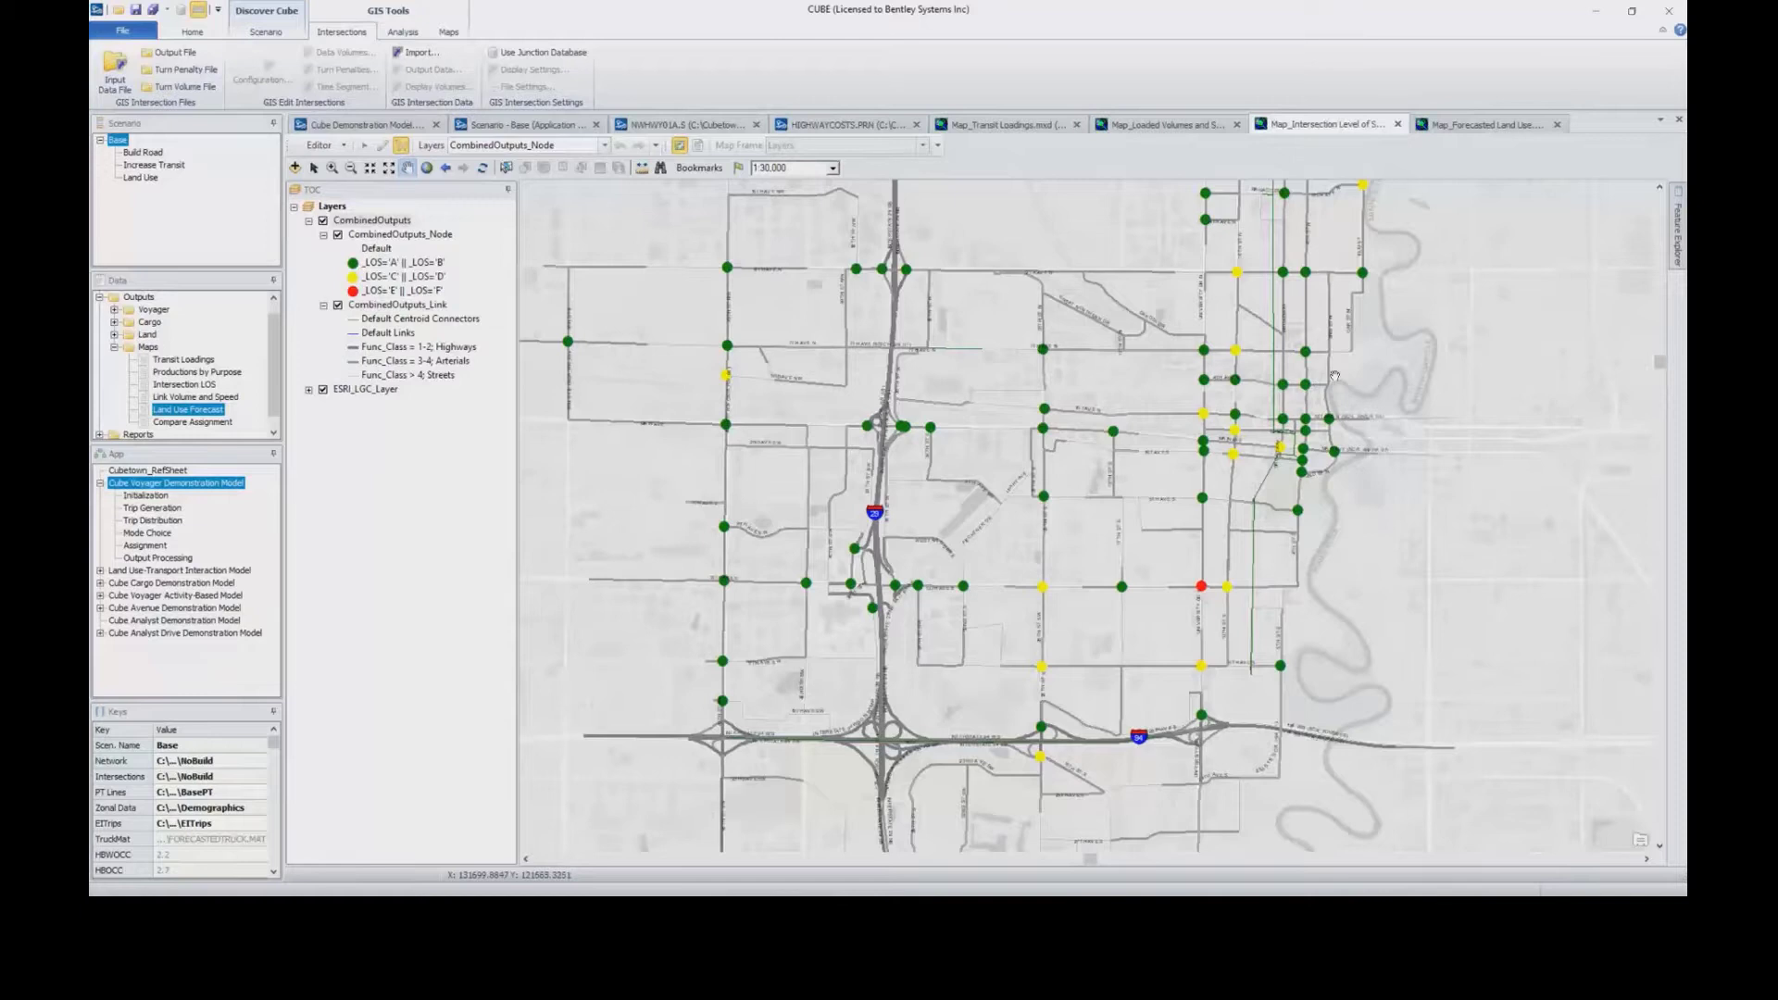
click(1487, 124)
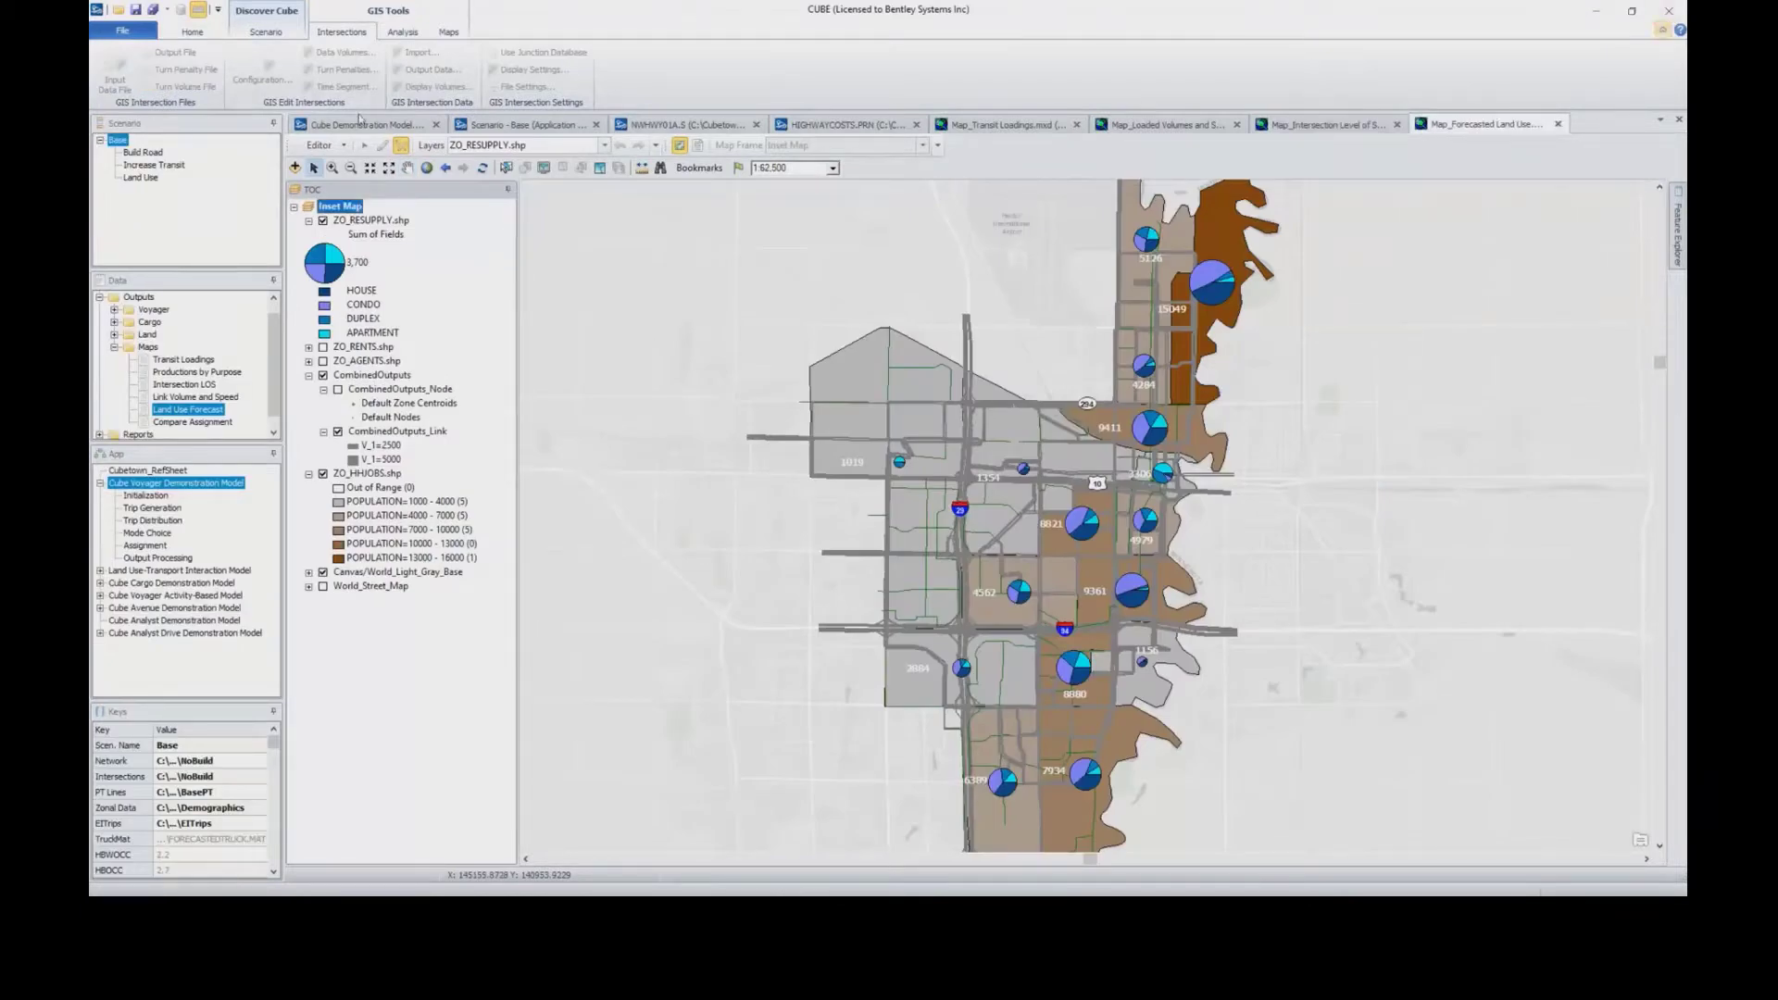
click(360, 124)
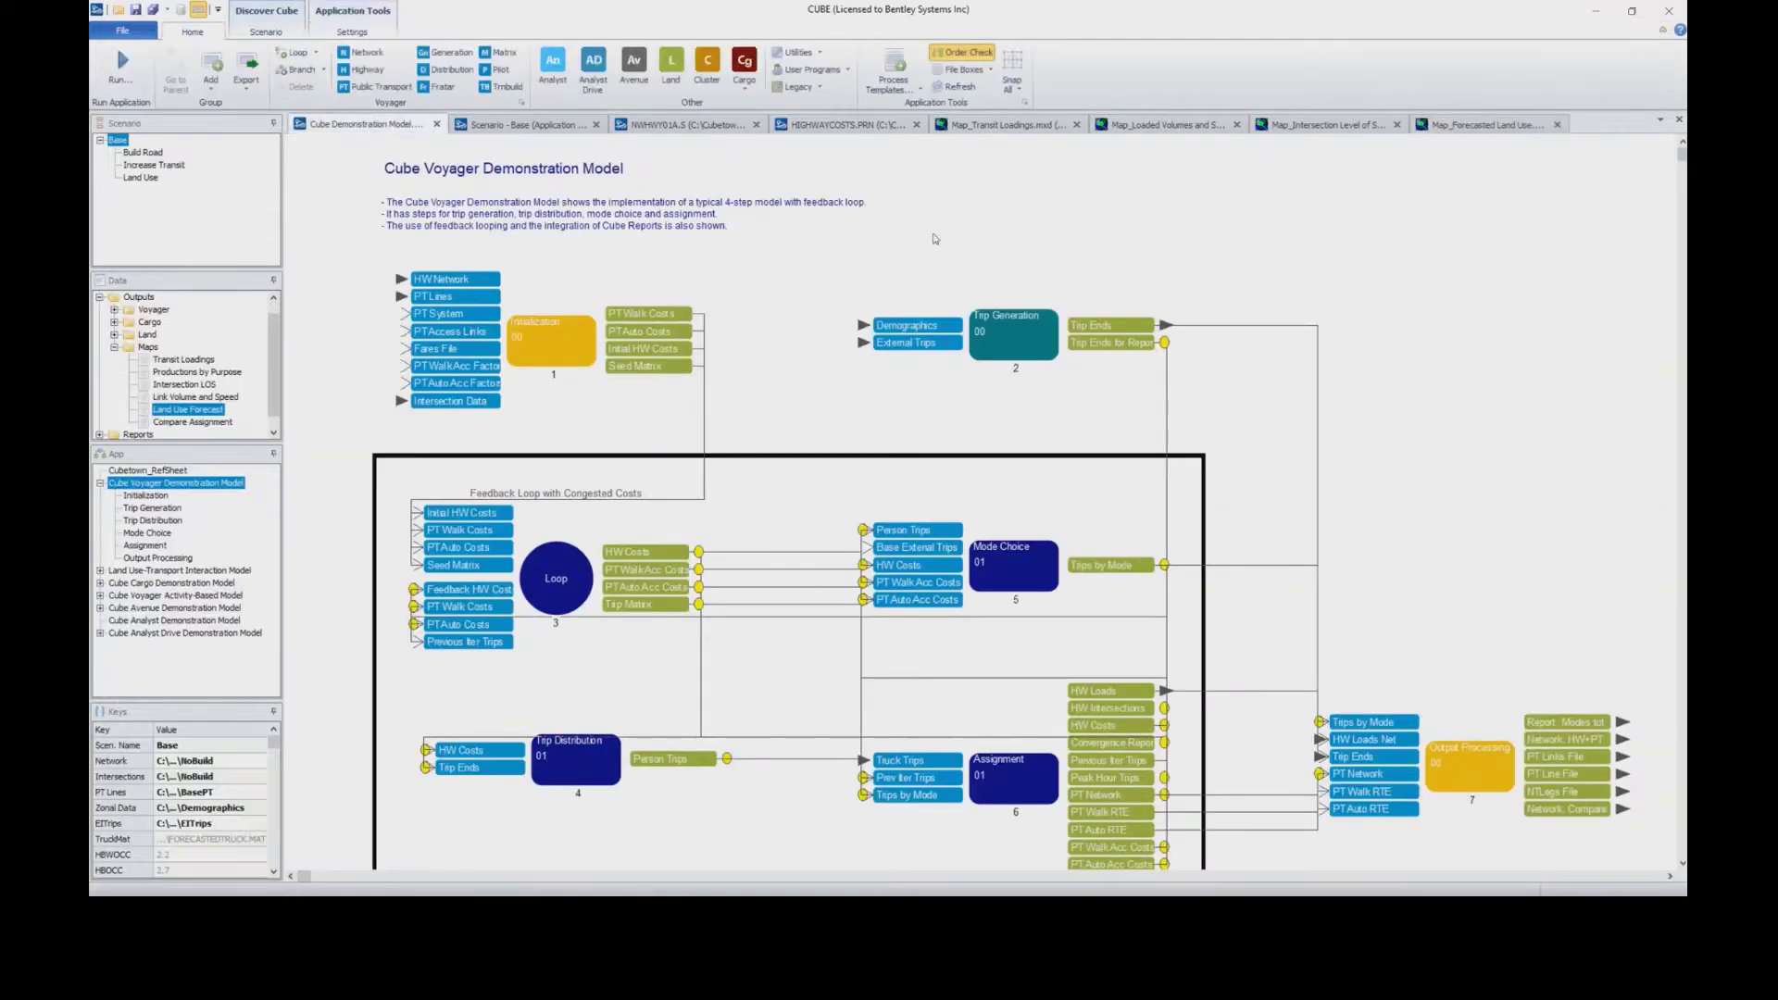
Review both pages of the Base scenario's input parameters and close the scenario form.
right_click(119, 140)
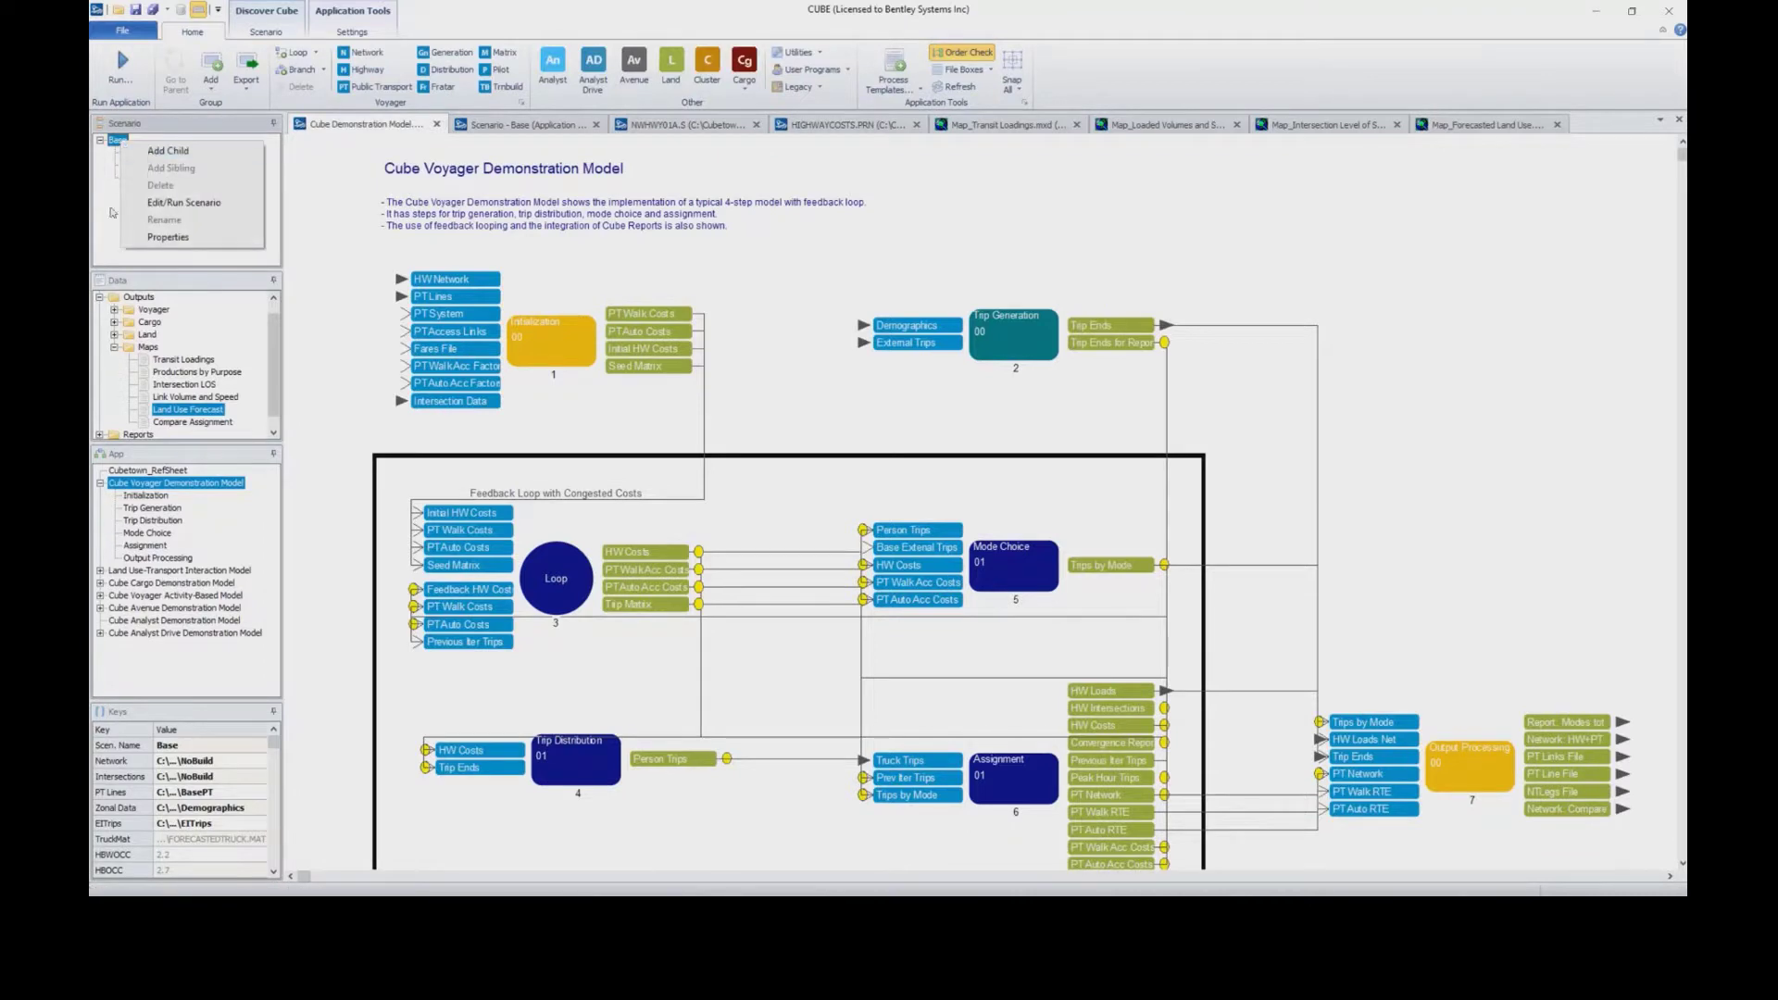
key(Escape)
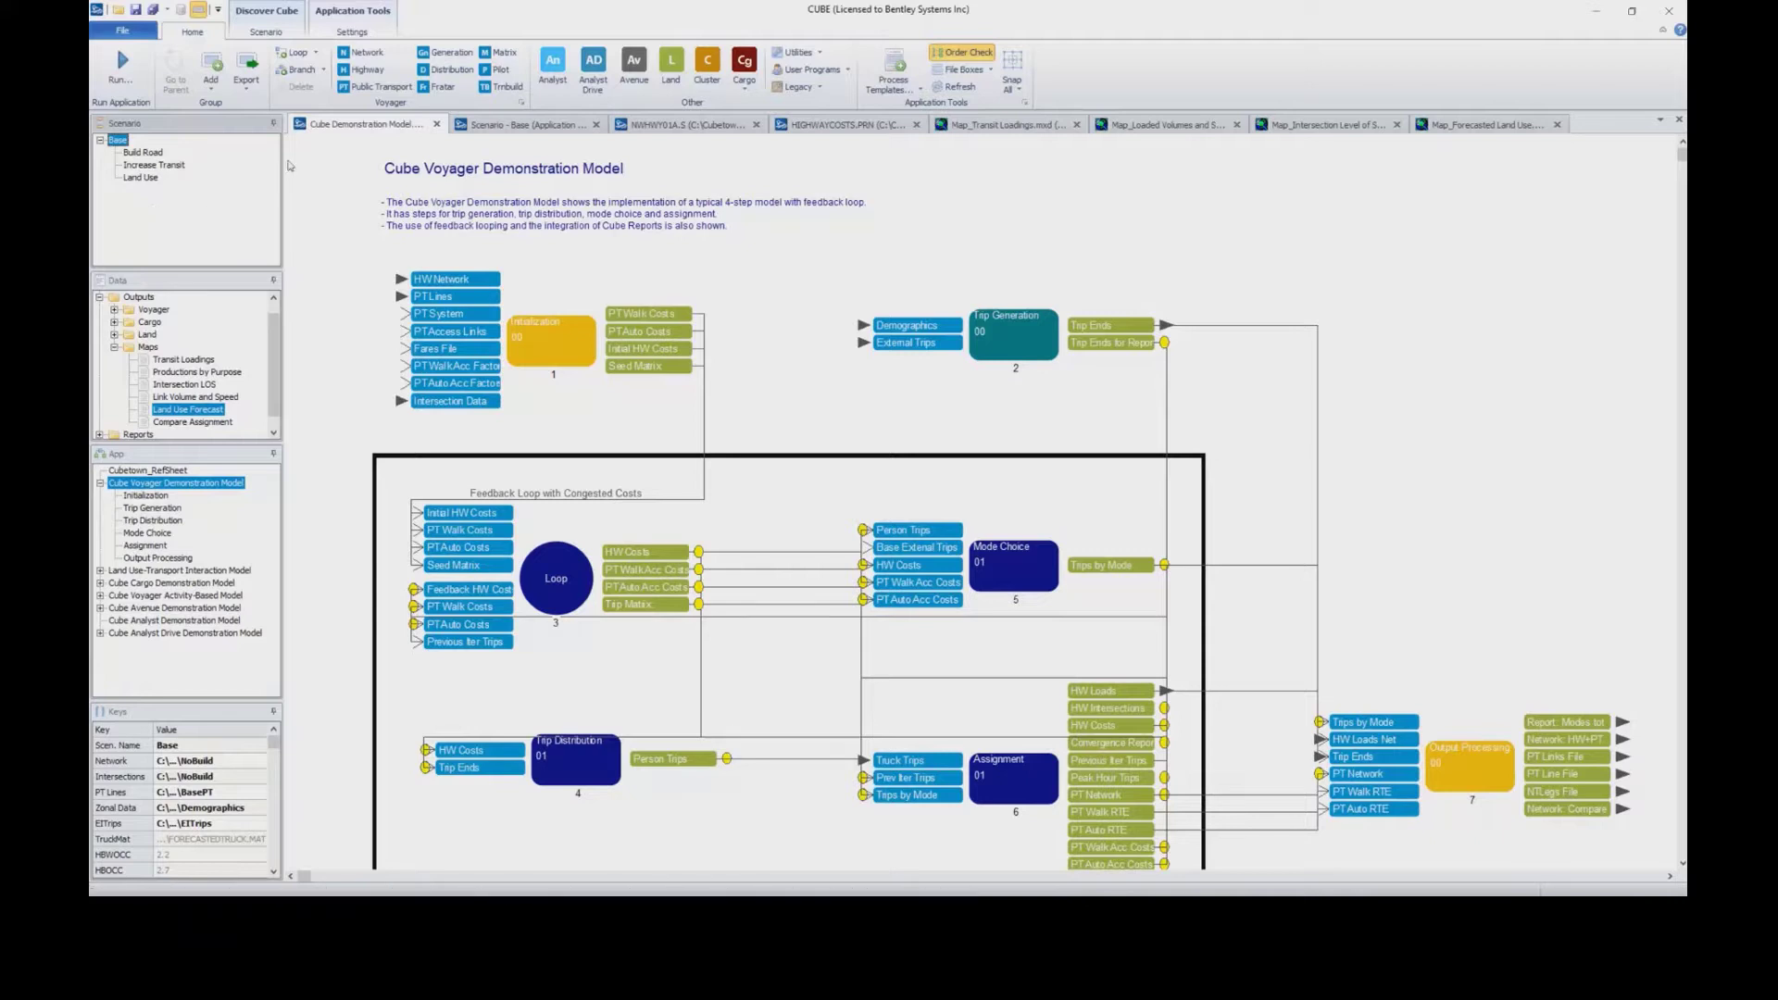
click(528, 124)
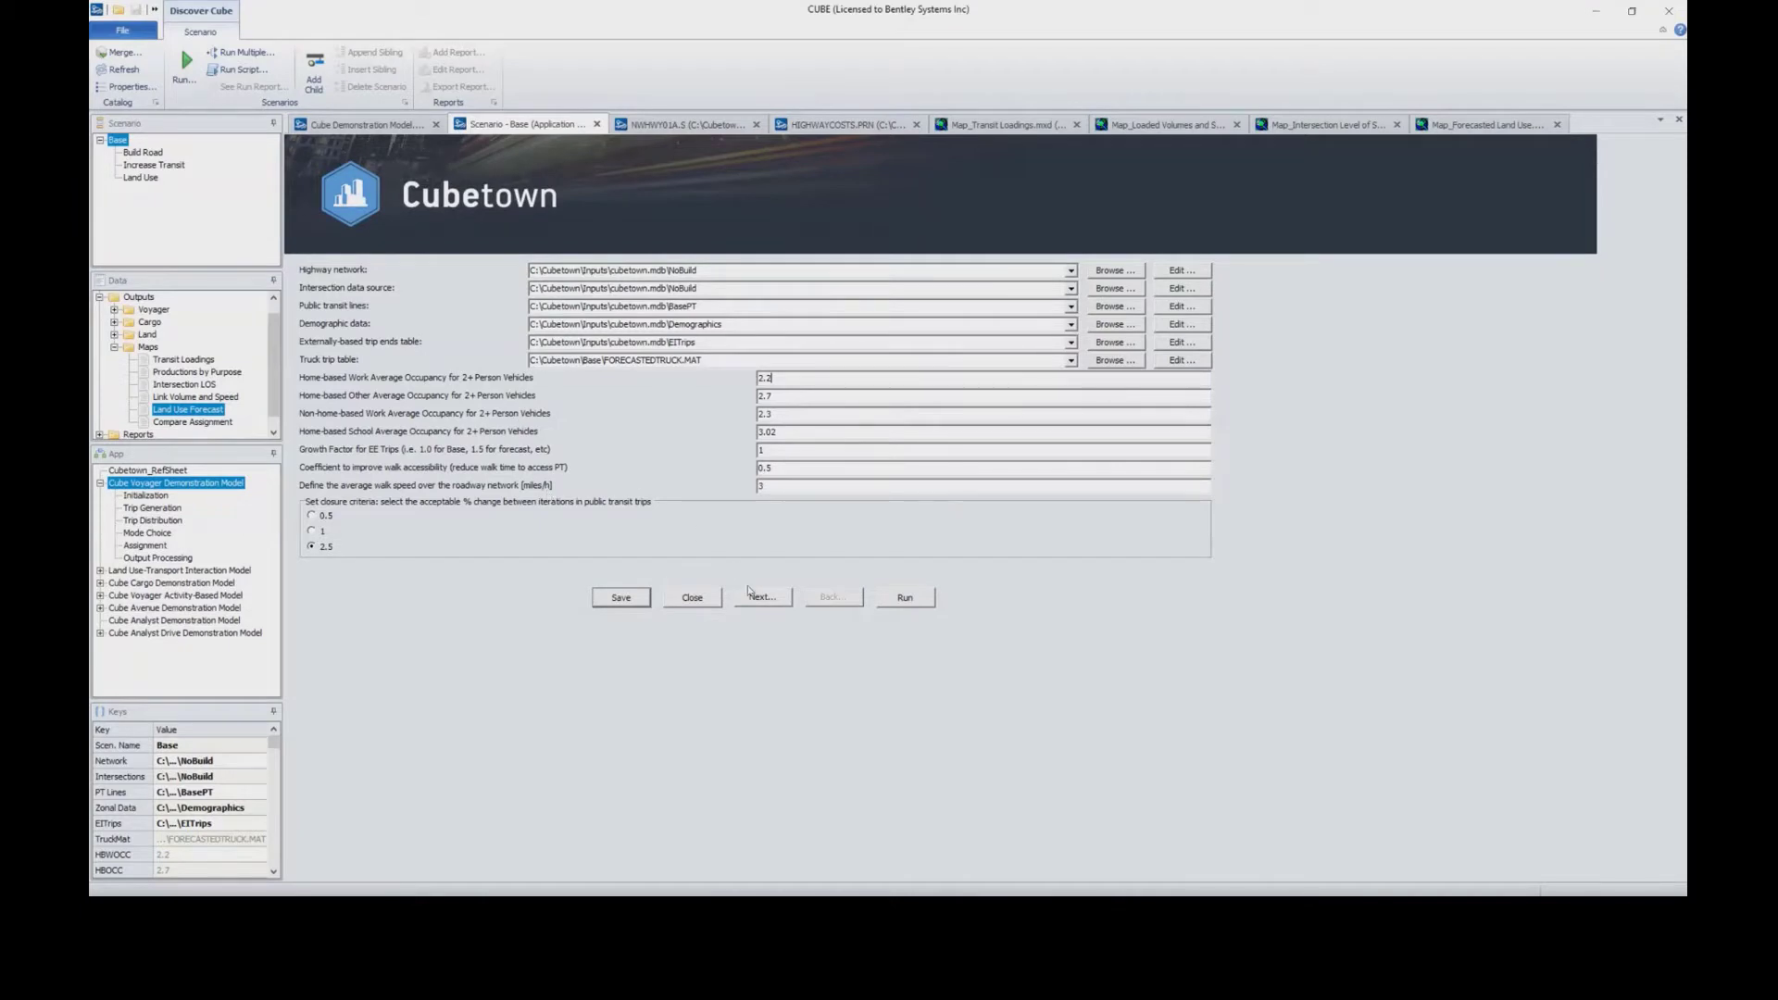
click(759, 599)
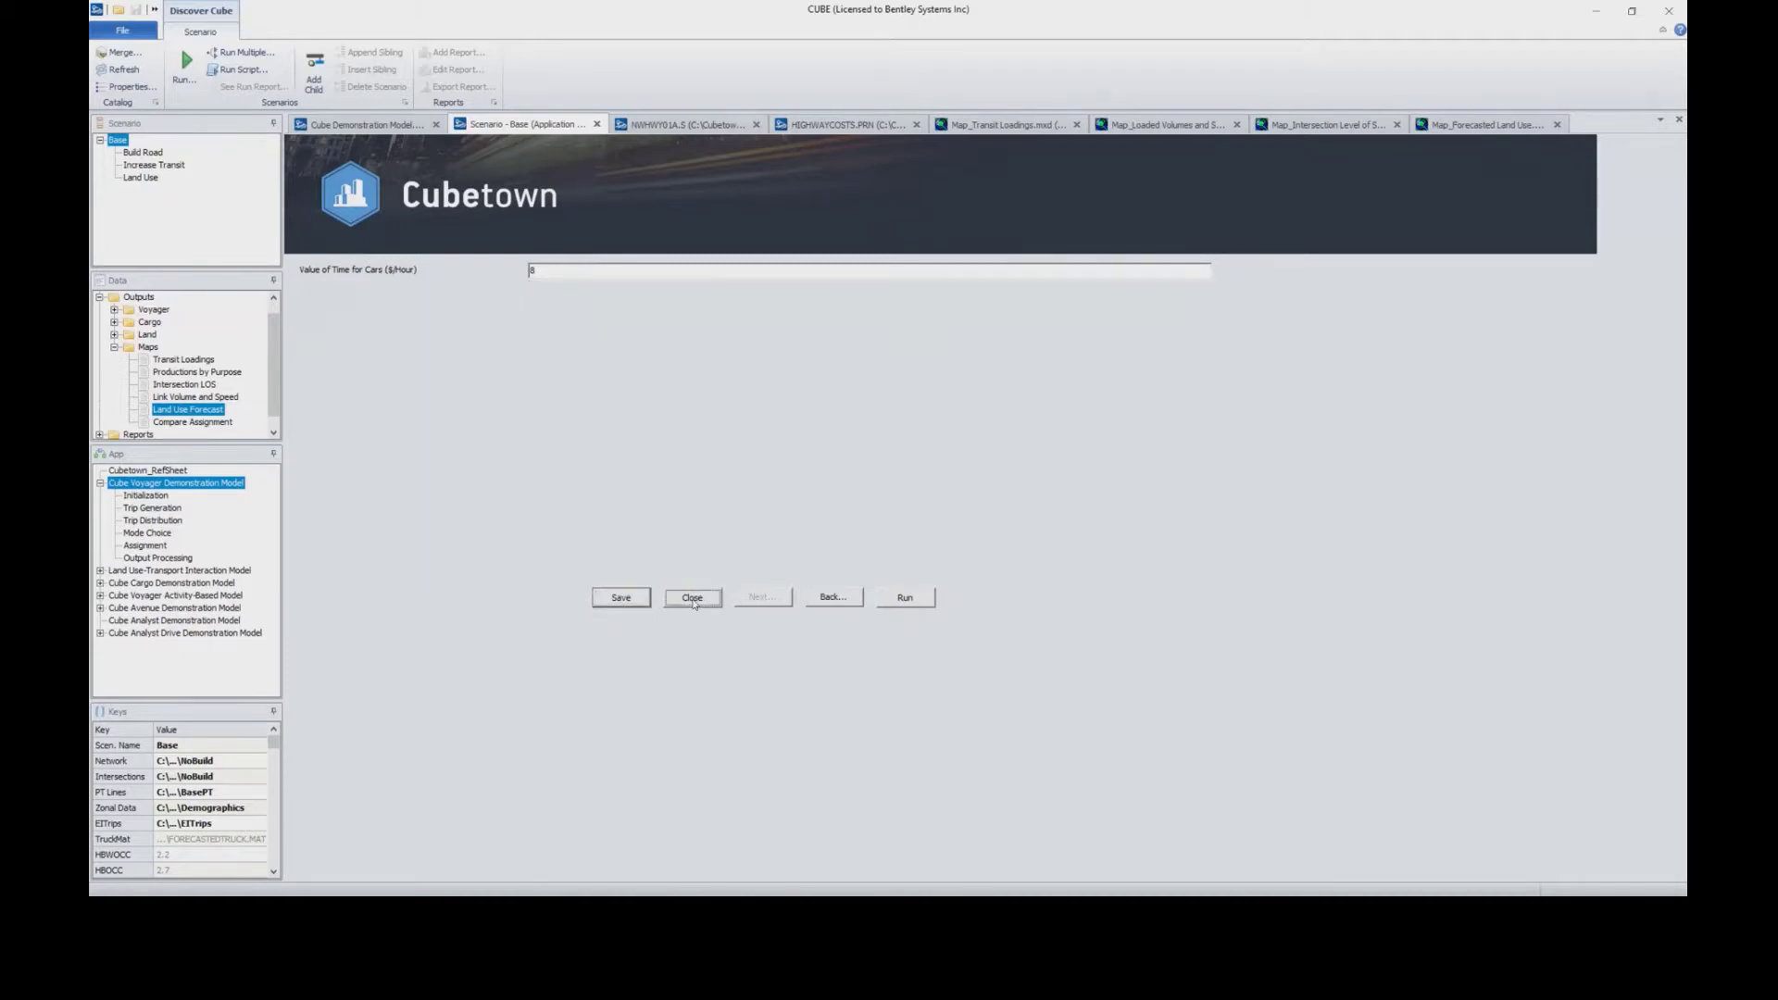
click(693, 598)
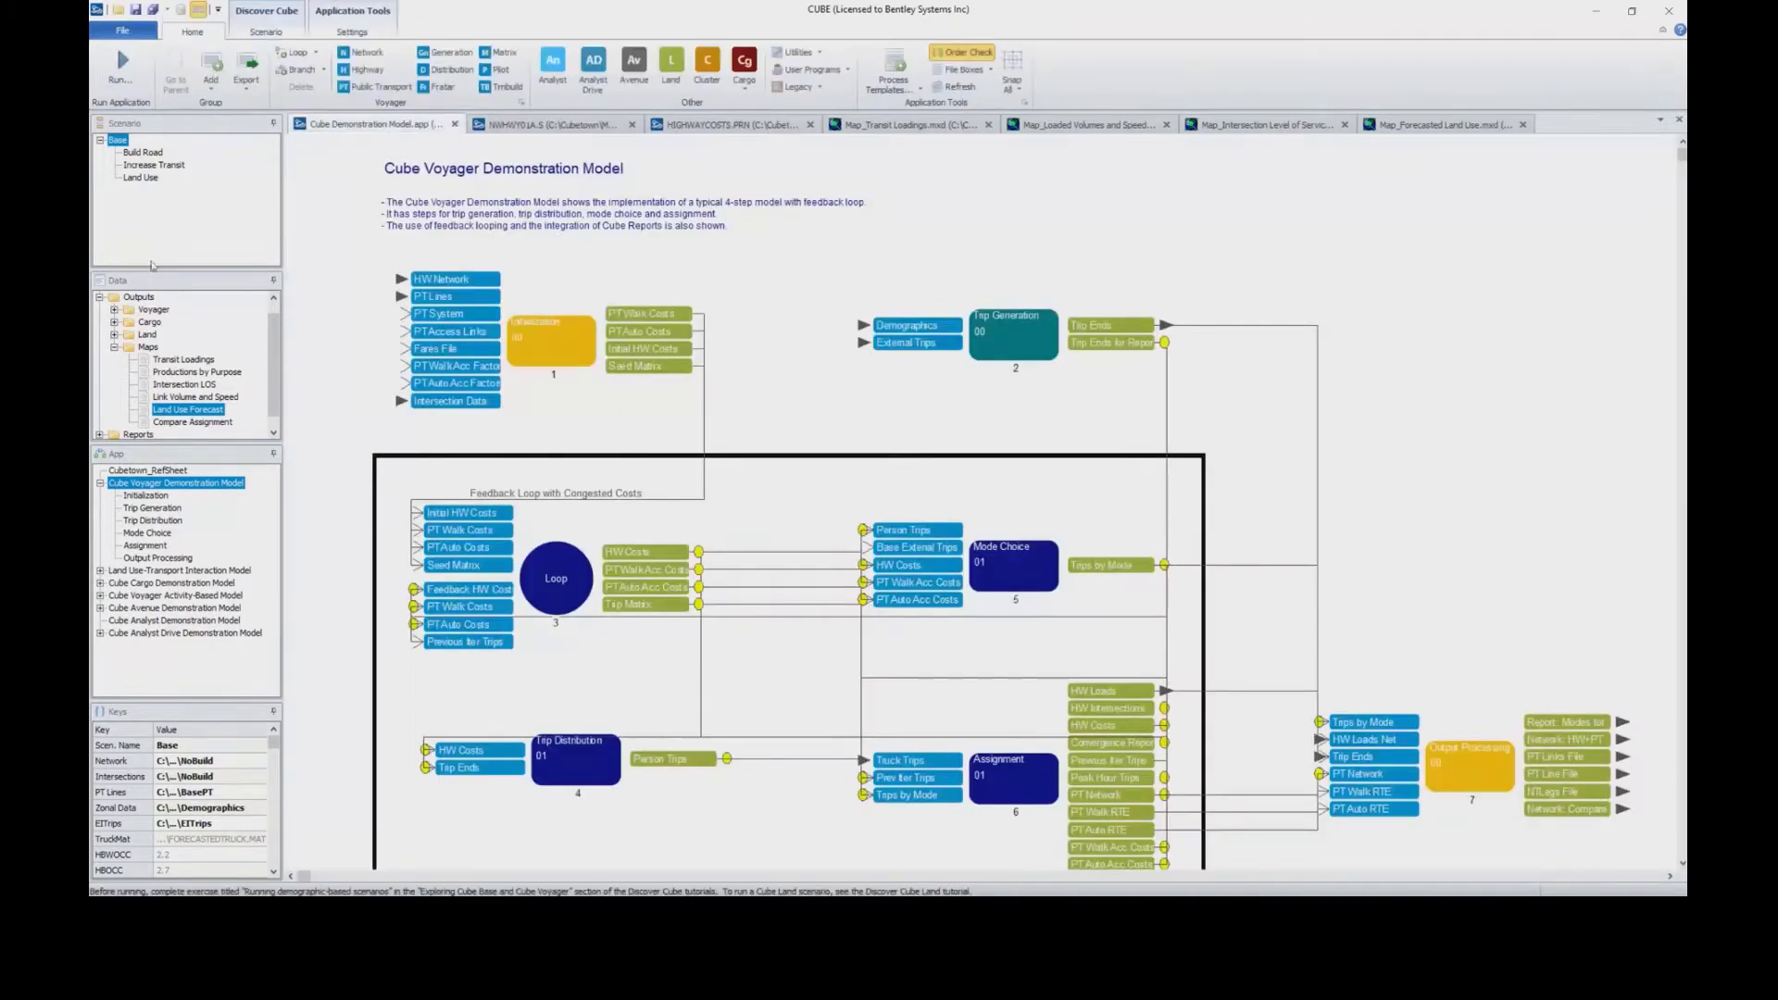
Browse the maps under the scenario's Outputs data and expand the Reports folder.
click(99, 297)
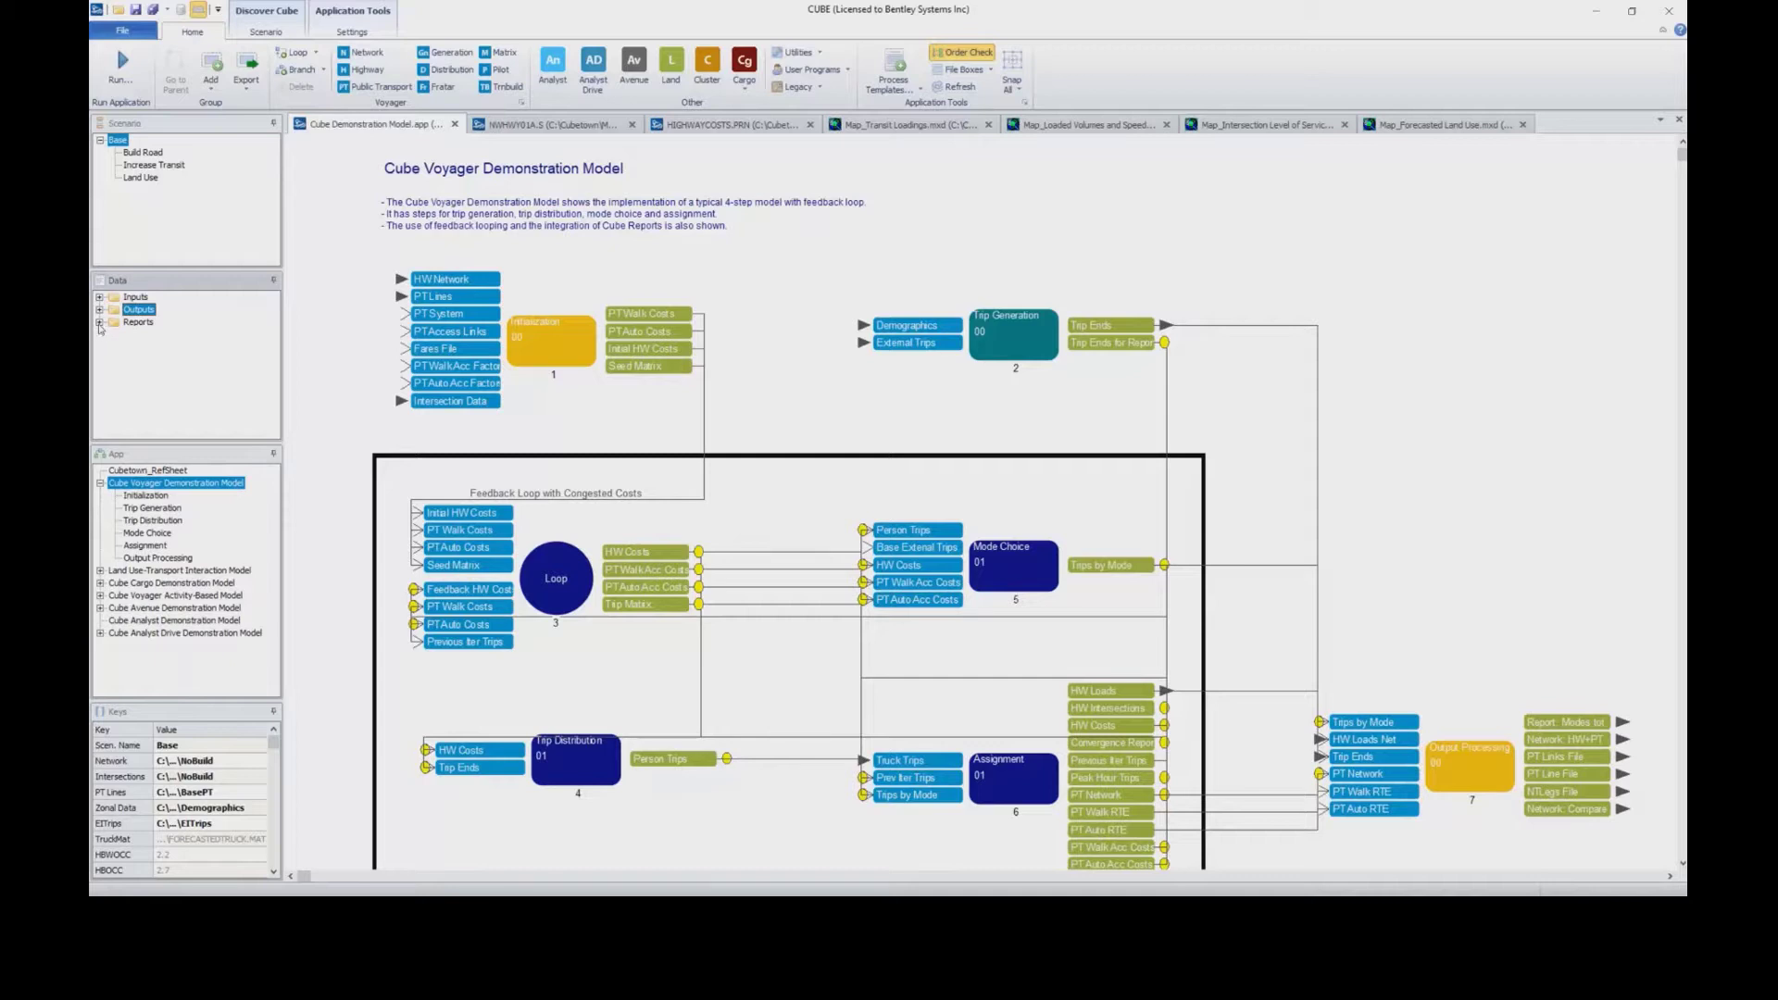
click(99, 312)
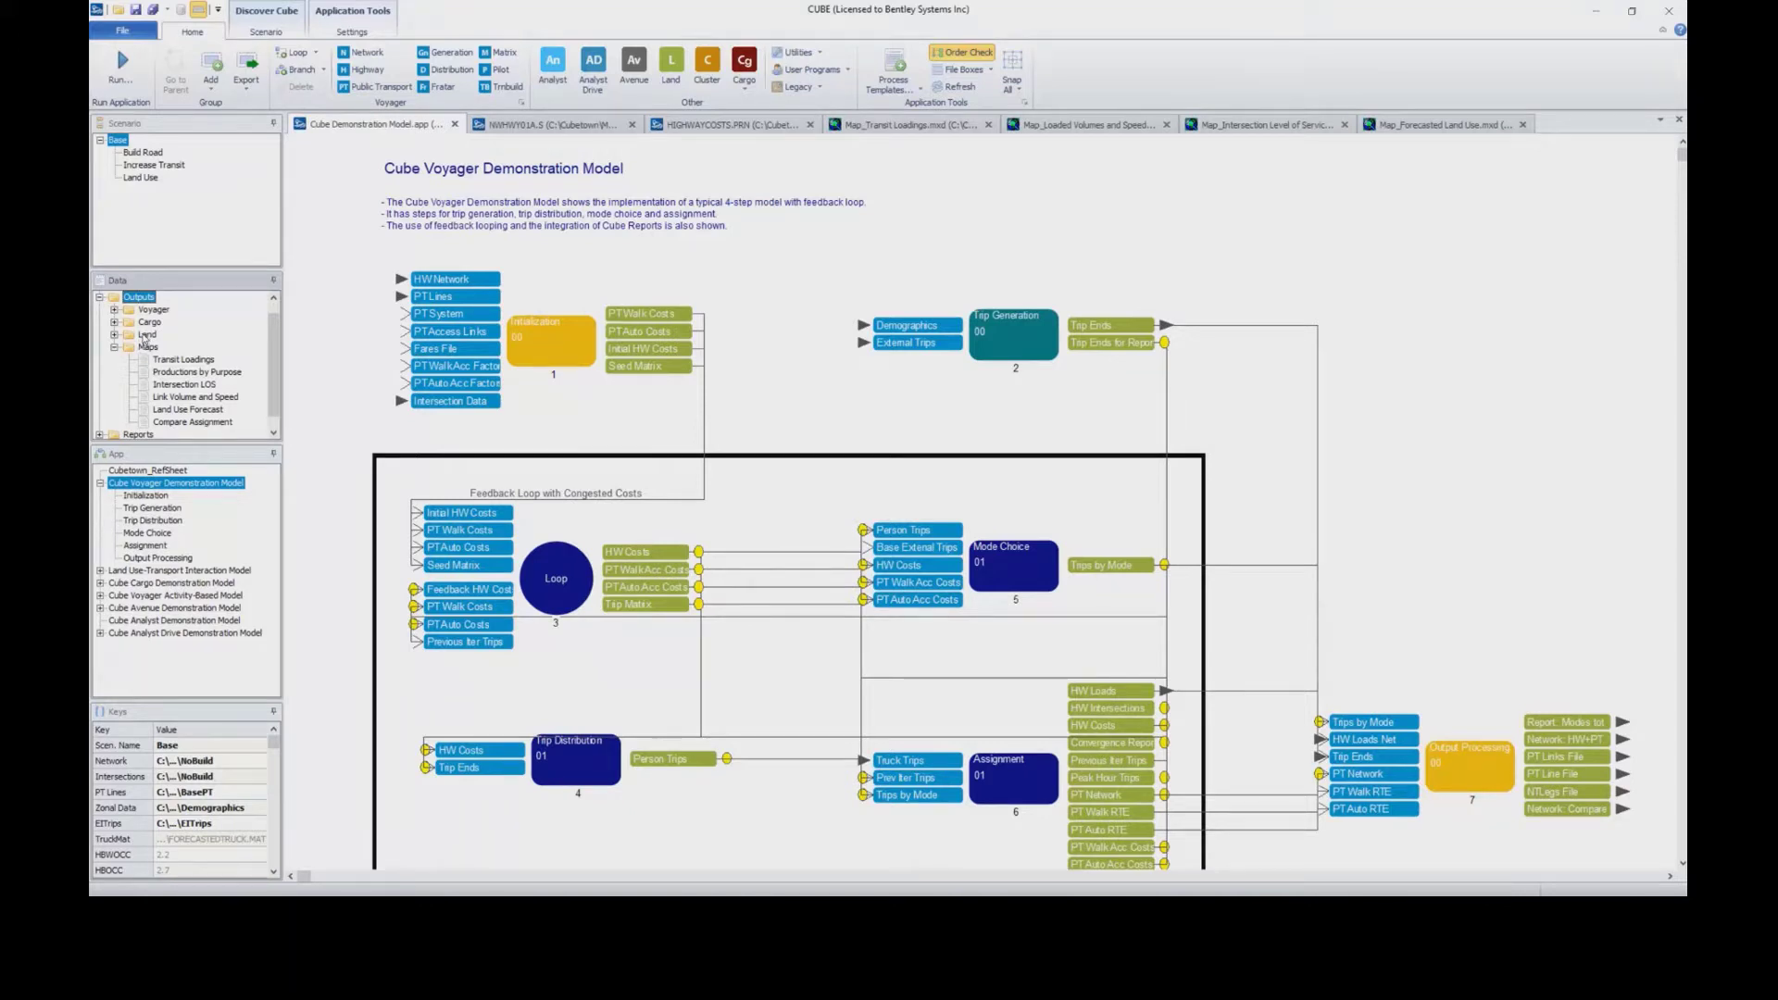
click(167, 360)
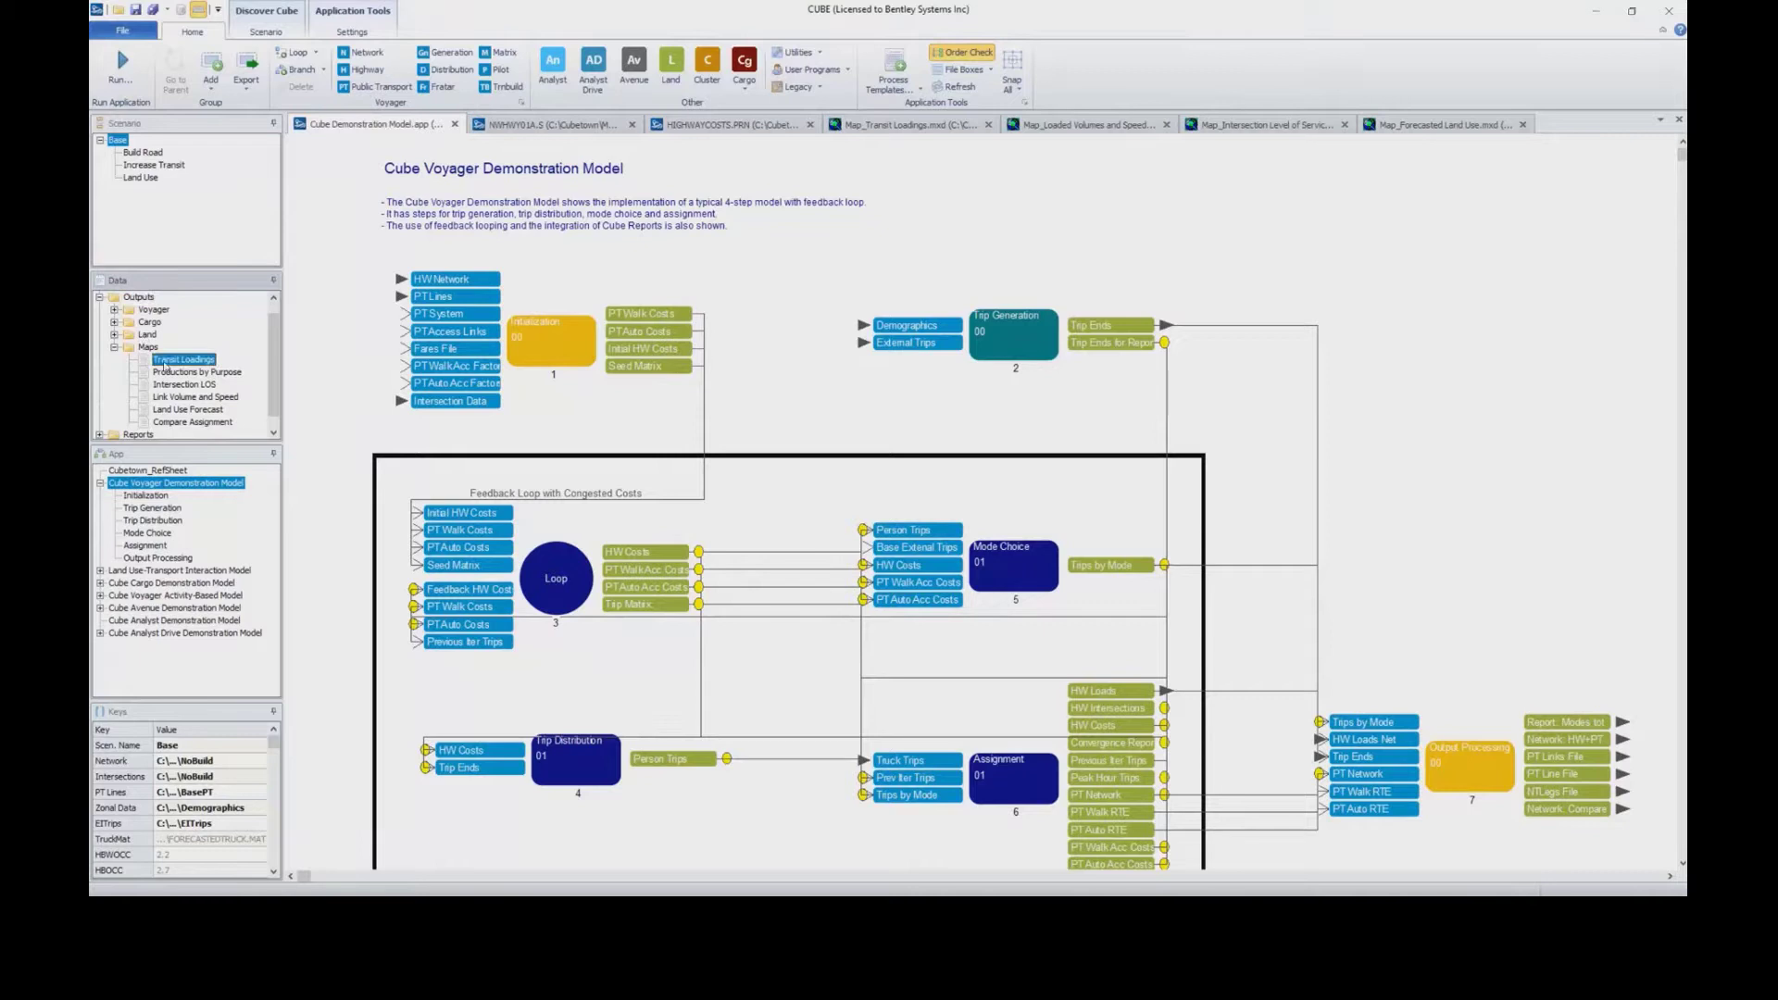
click(176, 423)
scroll(178, 427, down, 1)
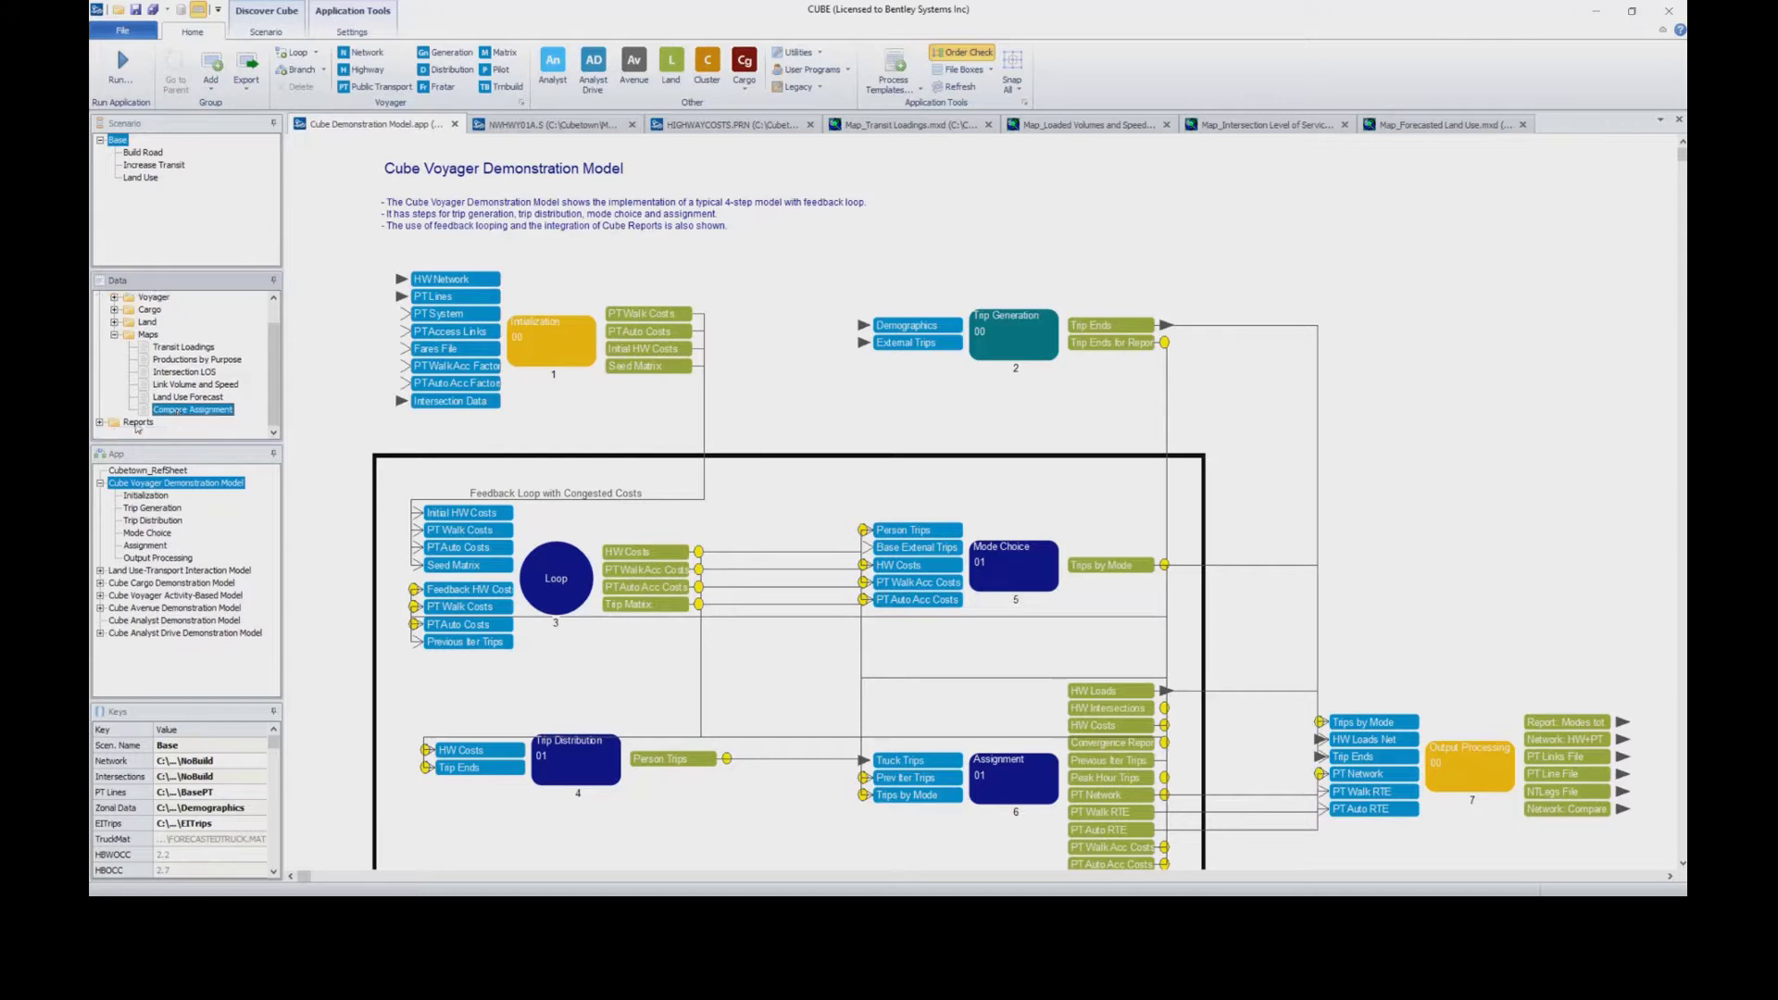
click(101, 424)
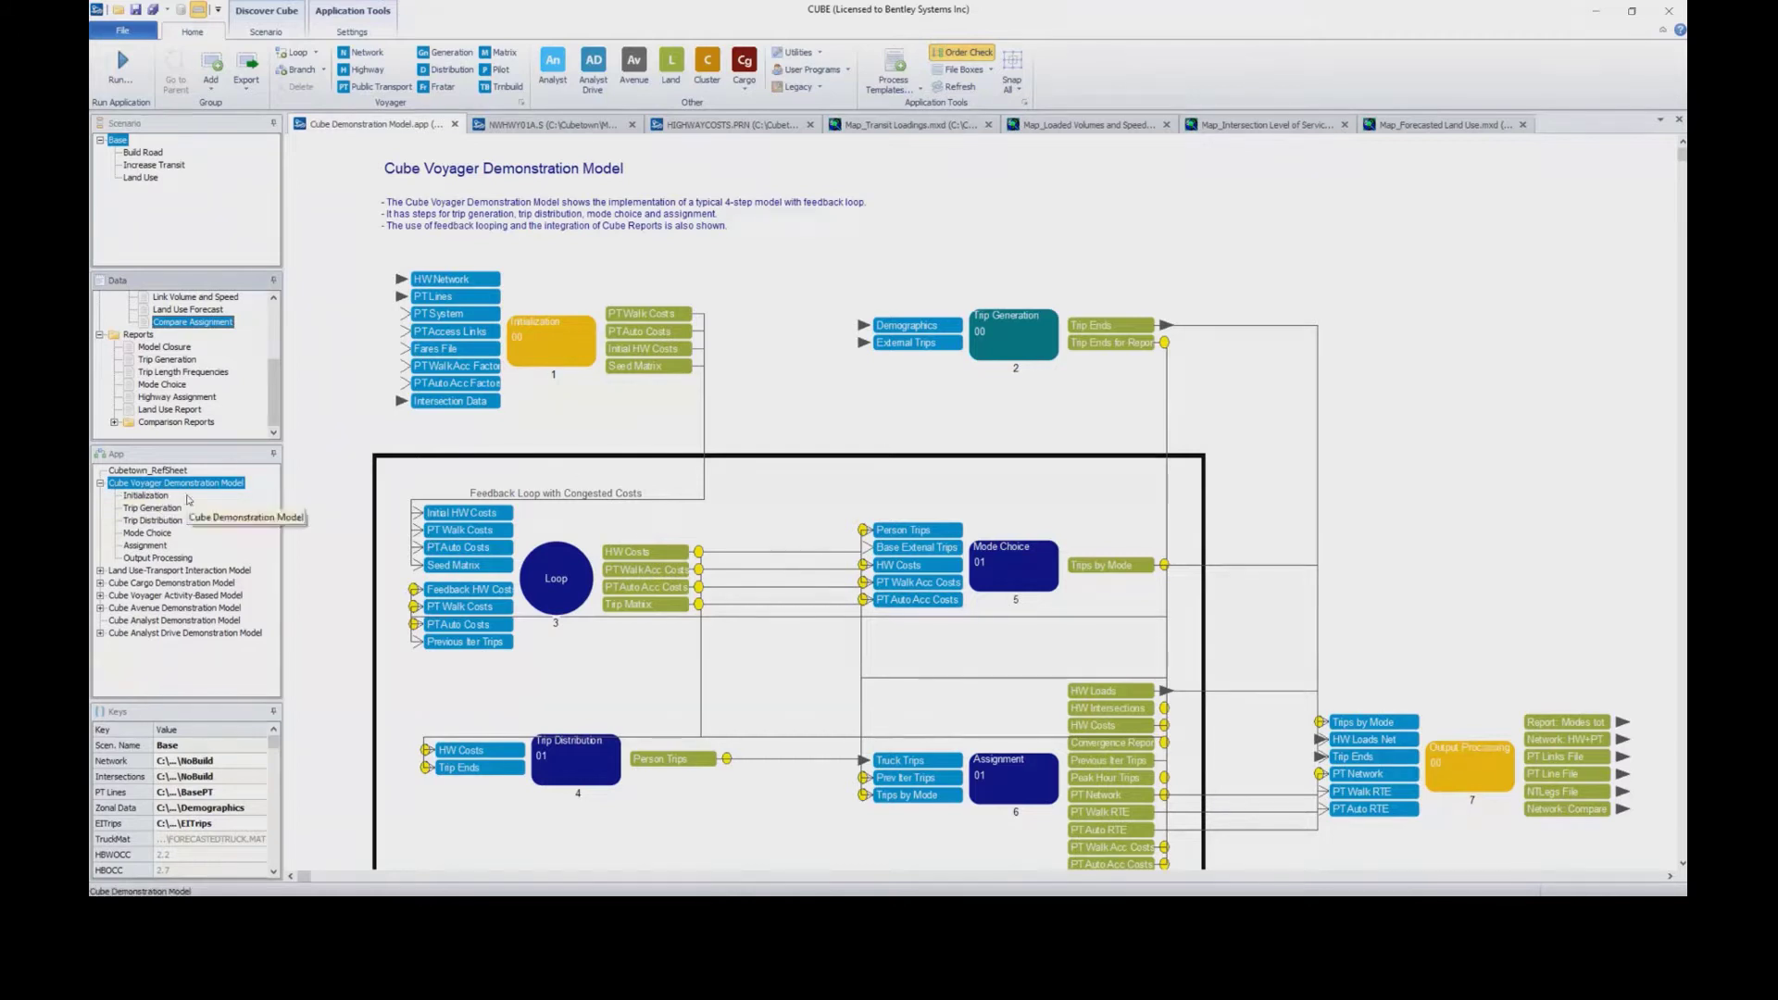
Select the Cube Voyager Activity-Based Model application and view its keys for the Build Road and Land Use scenarios.
click(101, 570)
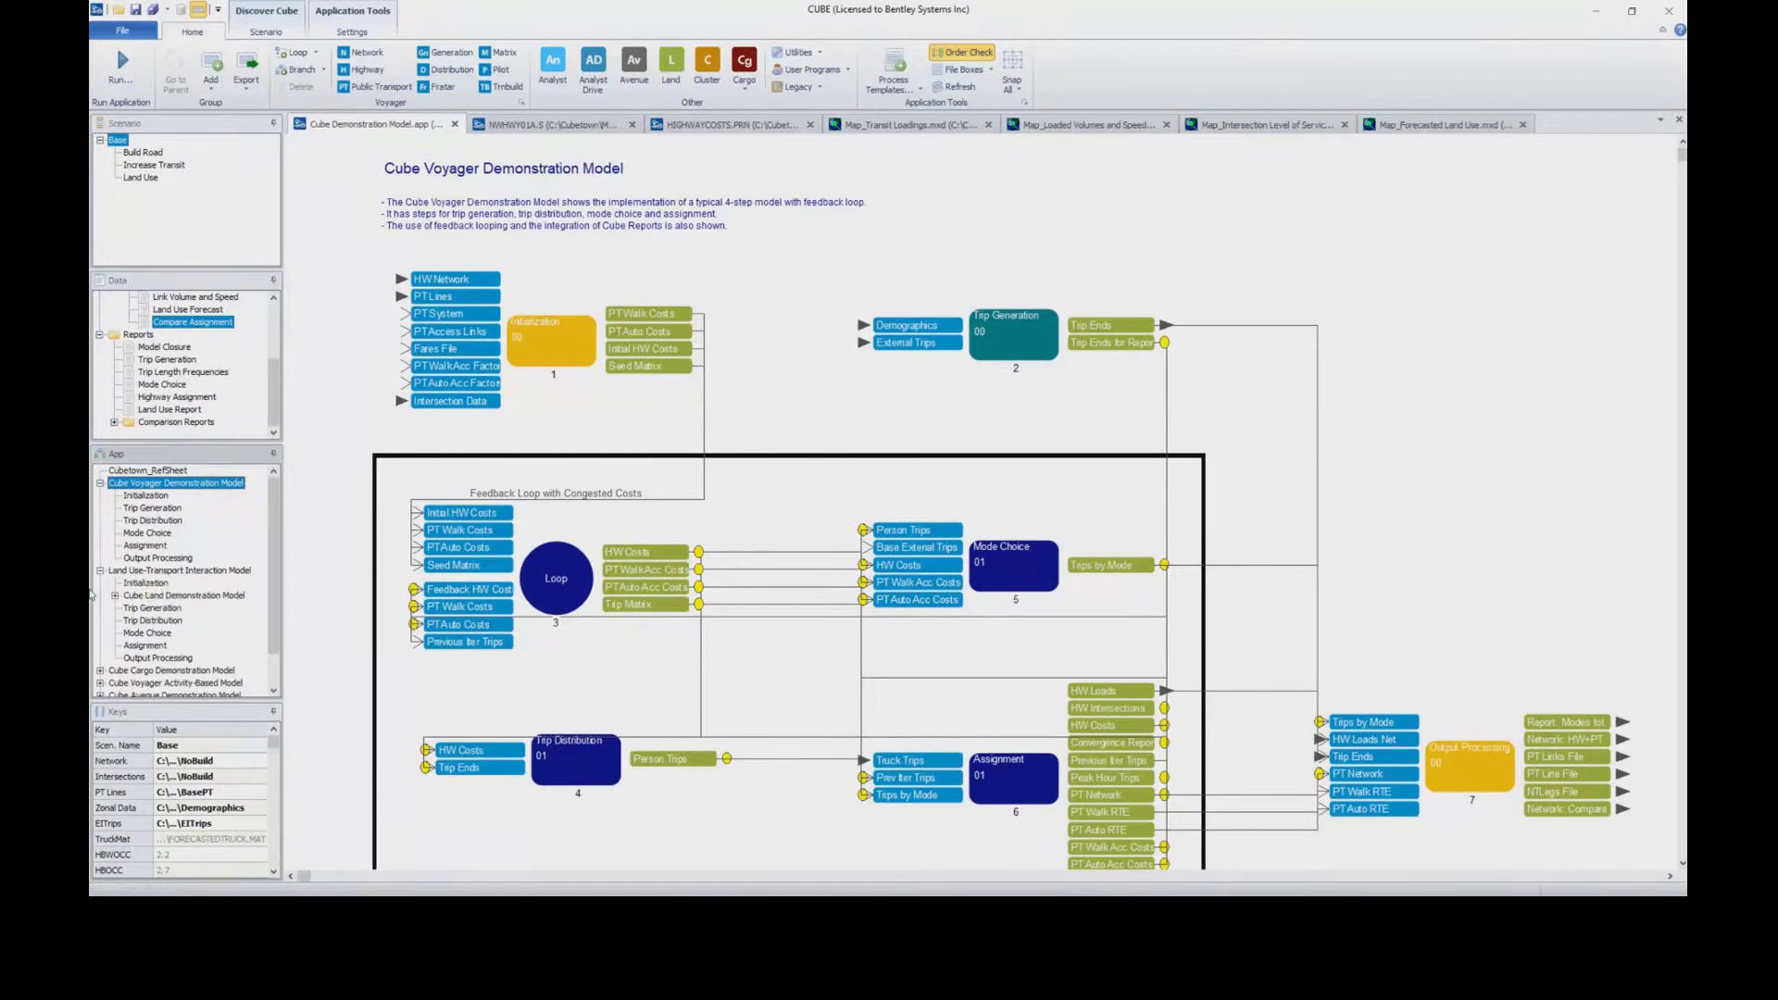
click(100, 570)
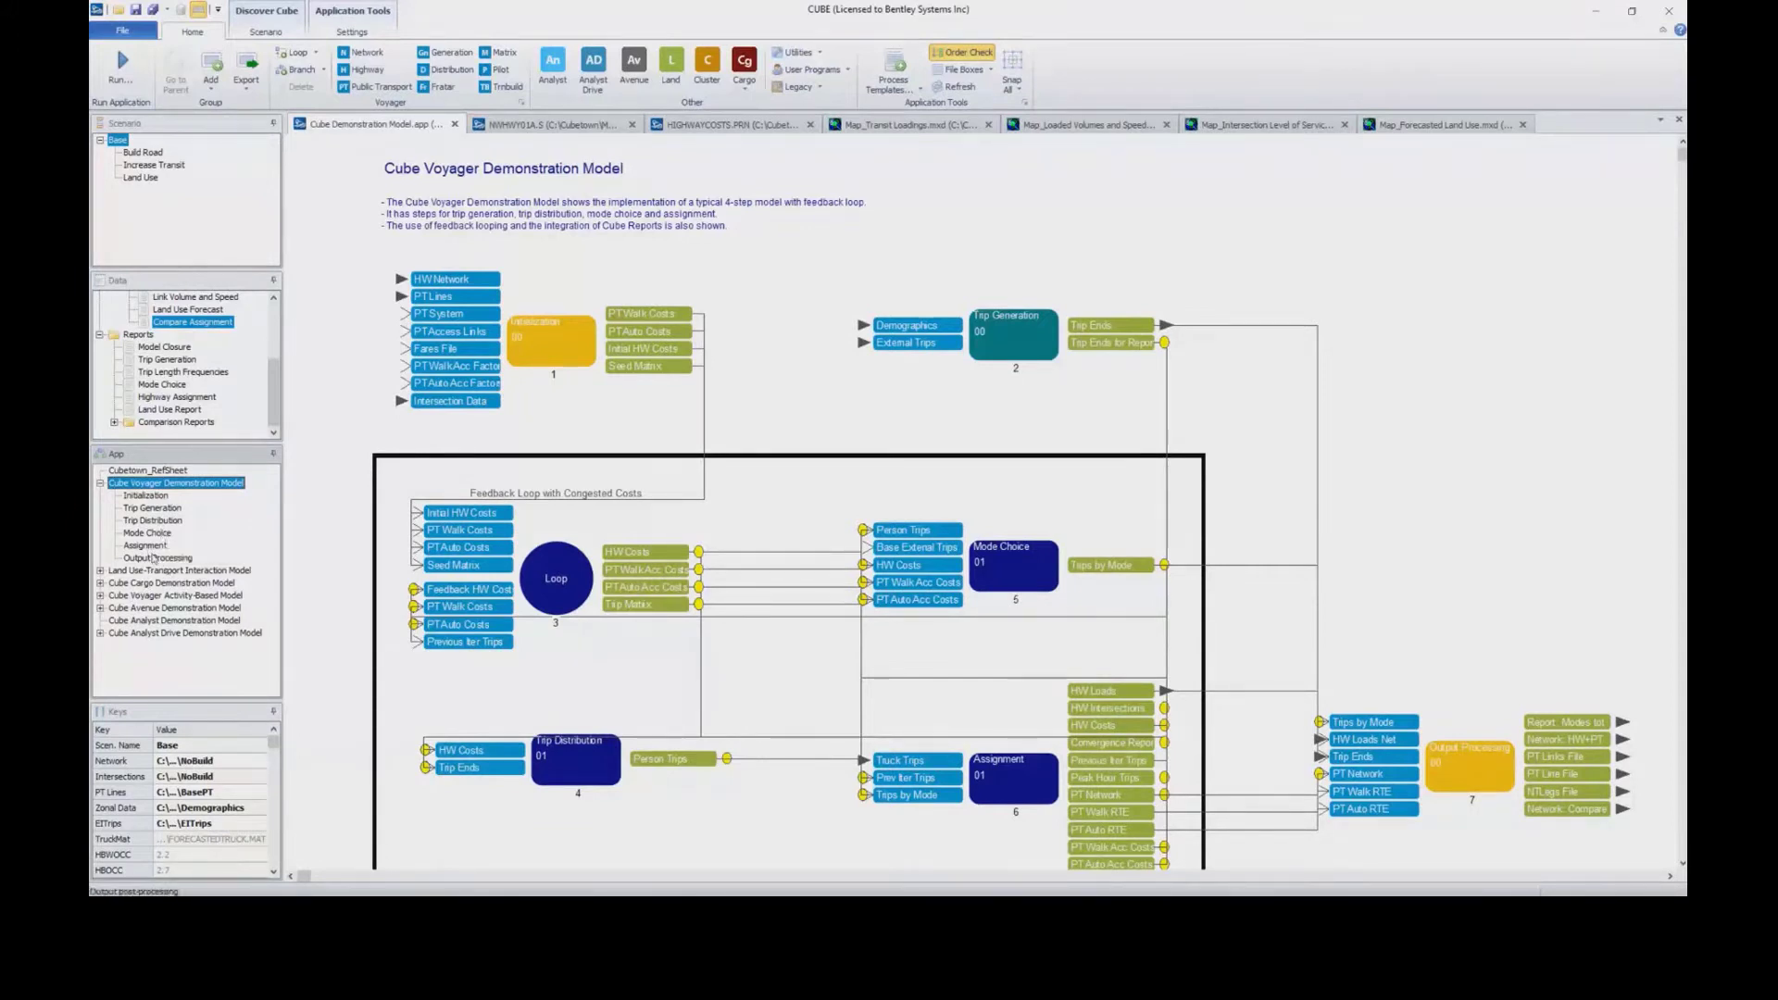
click(176, 596)
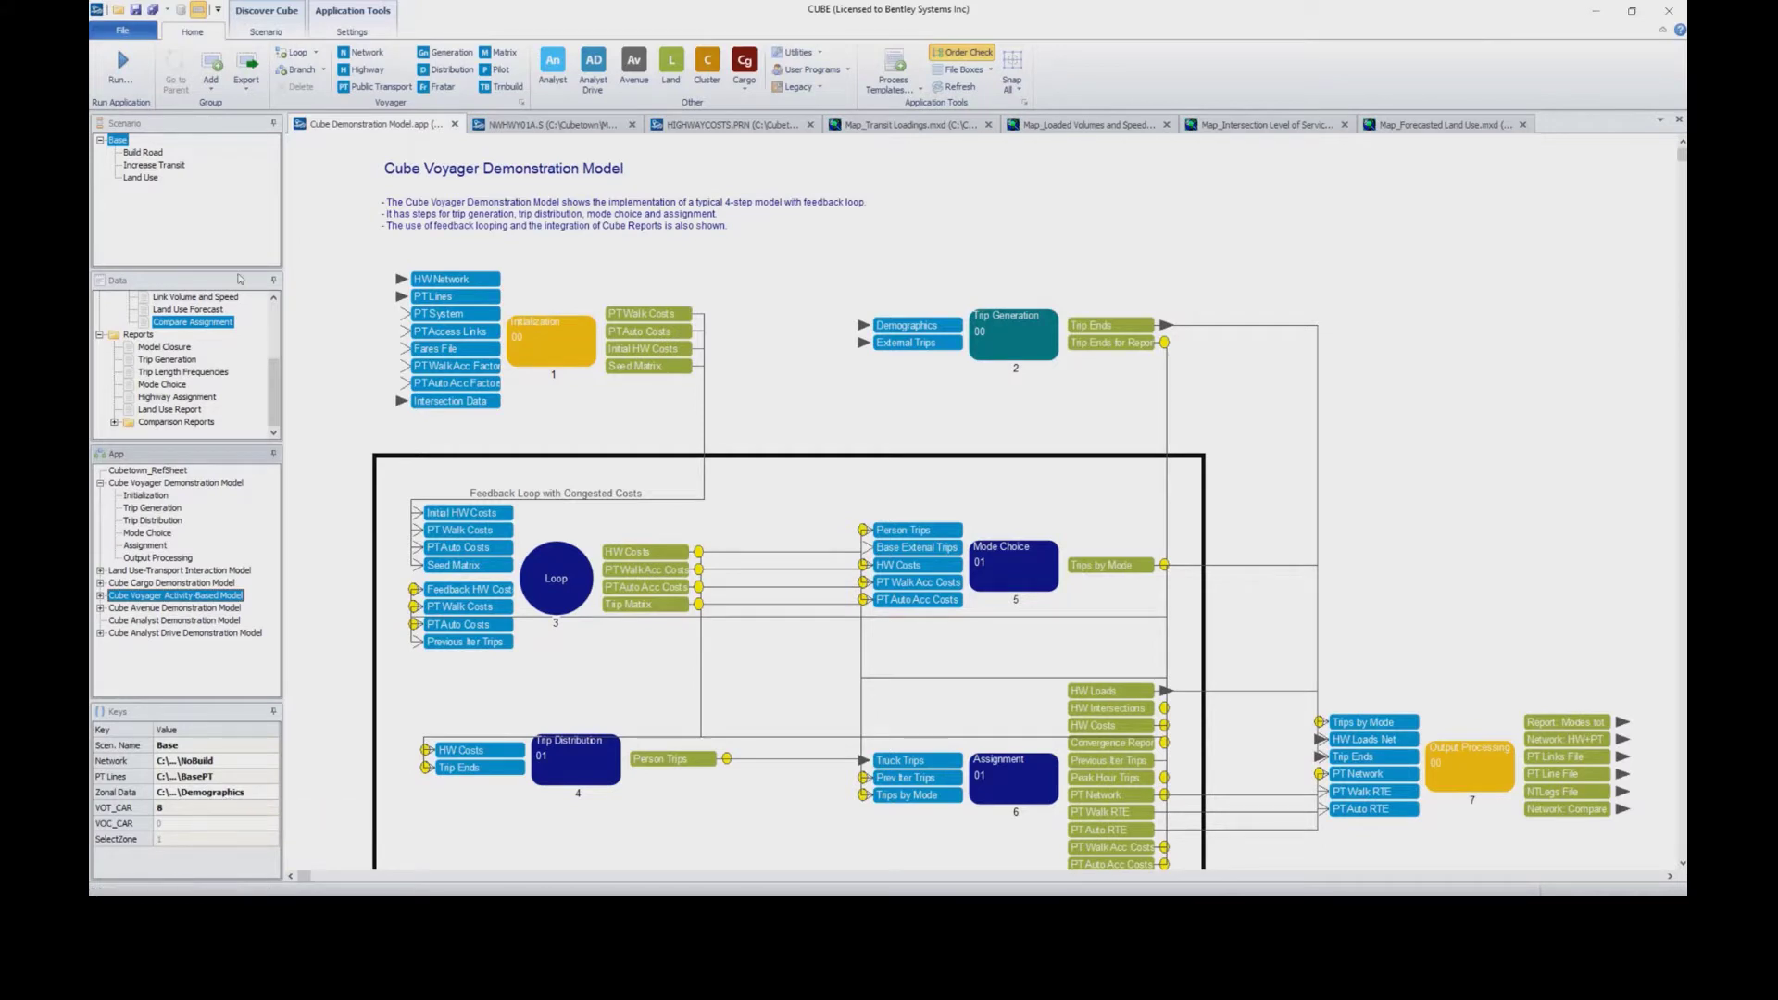
click(142, 156)
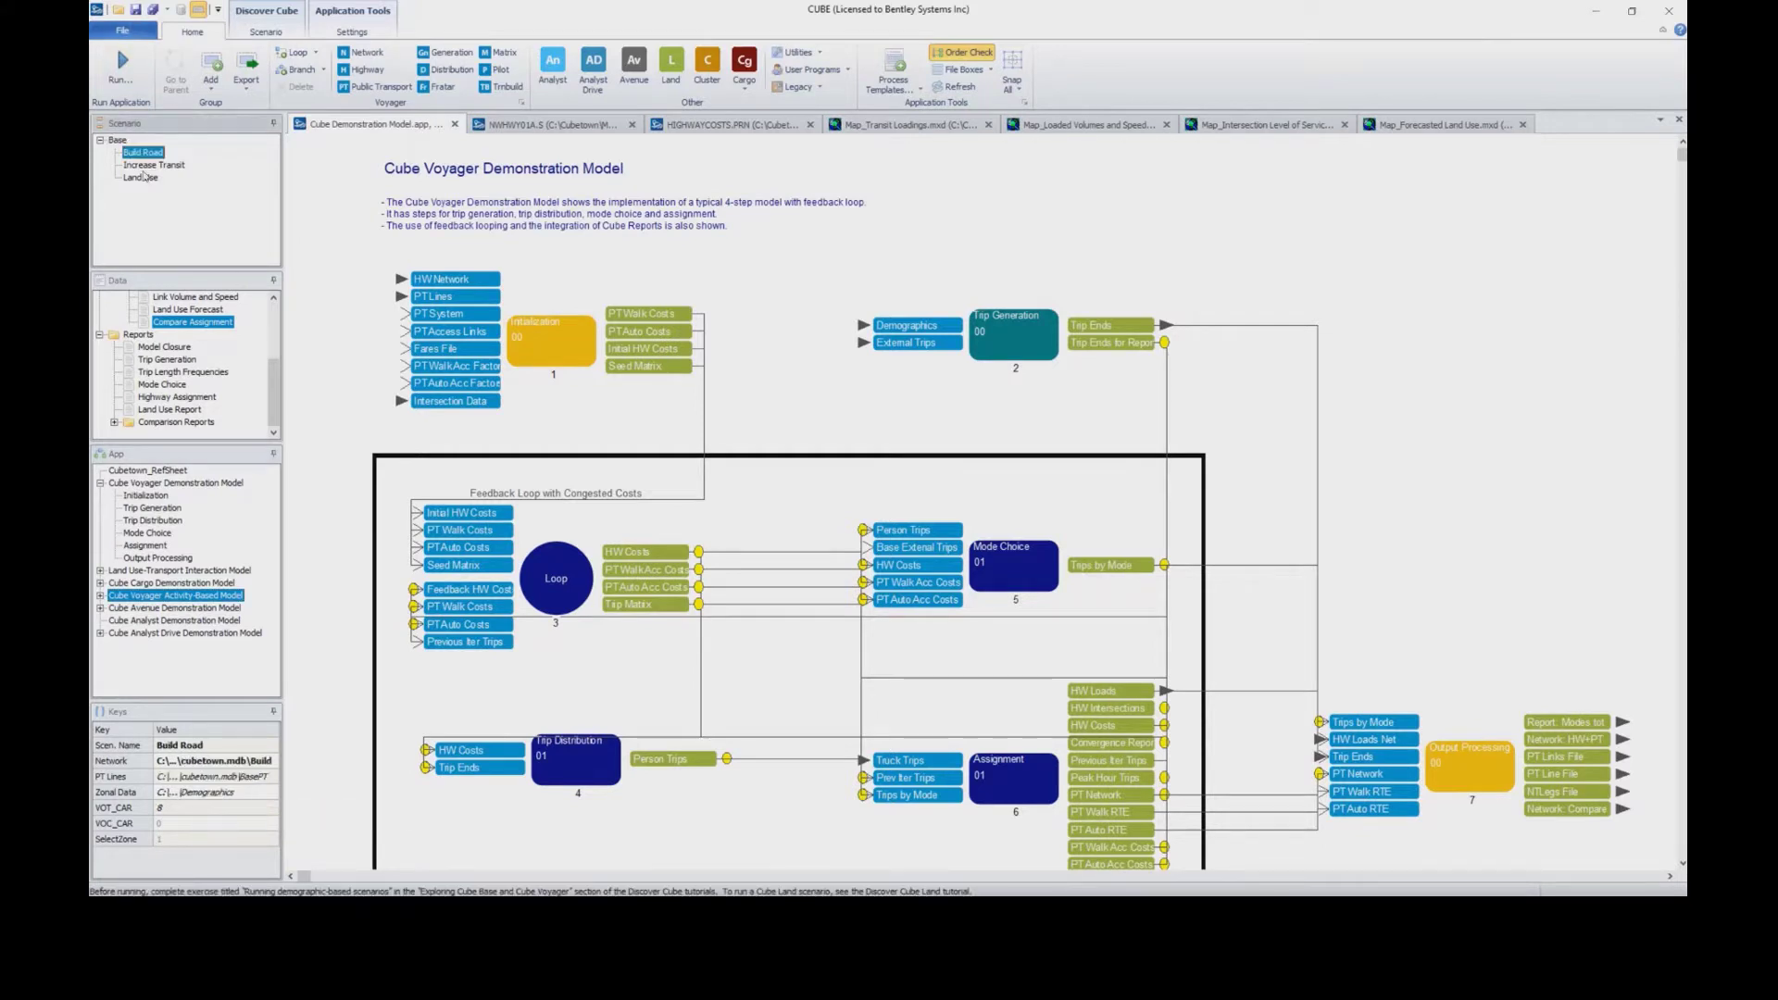
click(145, 176)
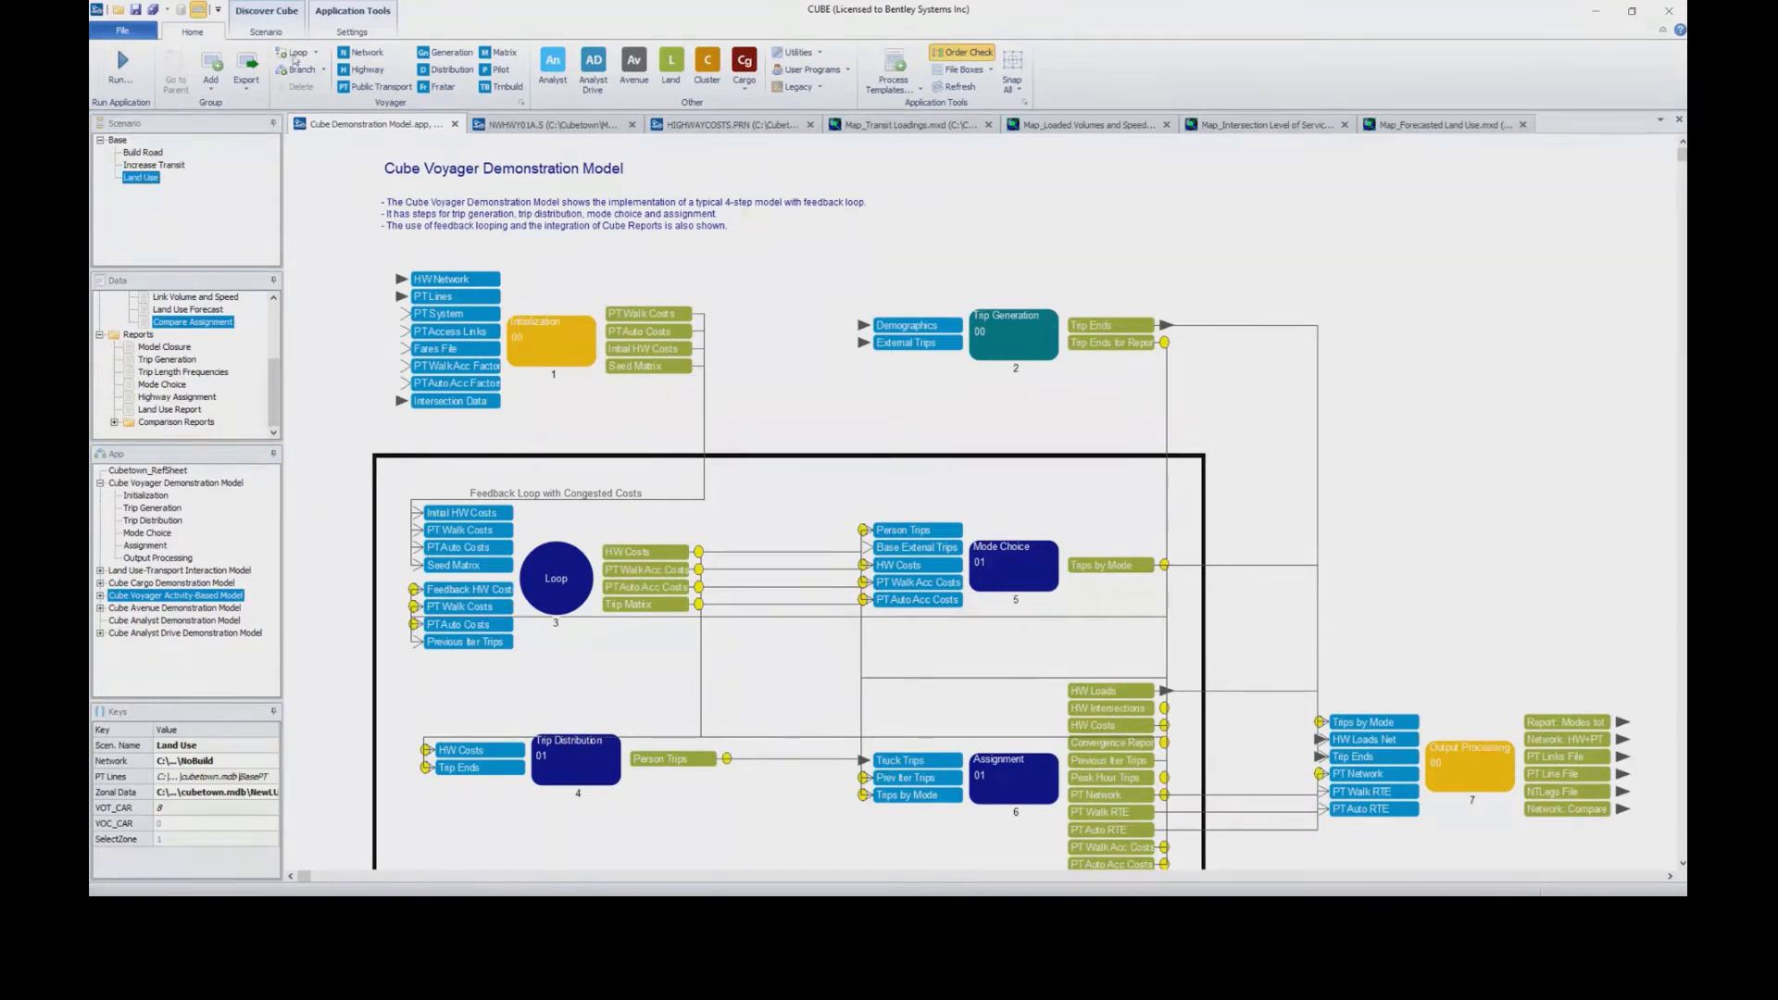
Add a Voyager Network program between Initialization and Trip Generation, browsing its highway network process templates without choosing one.
click(368, 53)
click(815, 352)
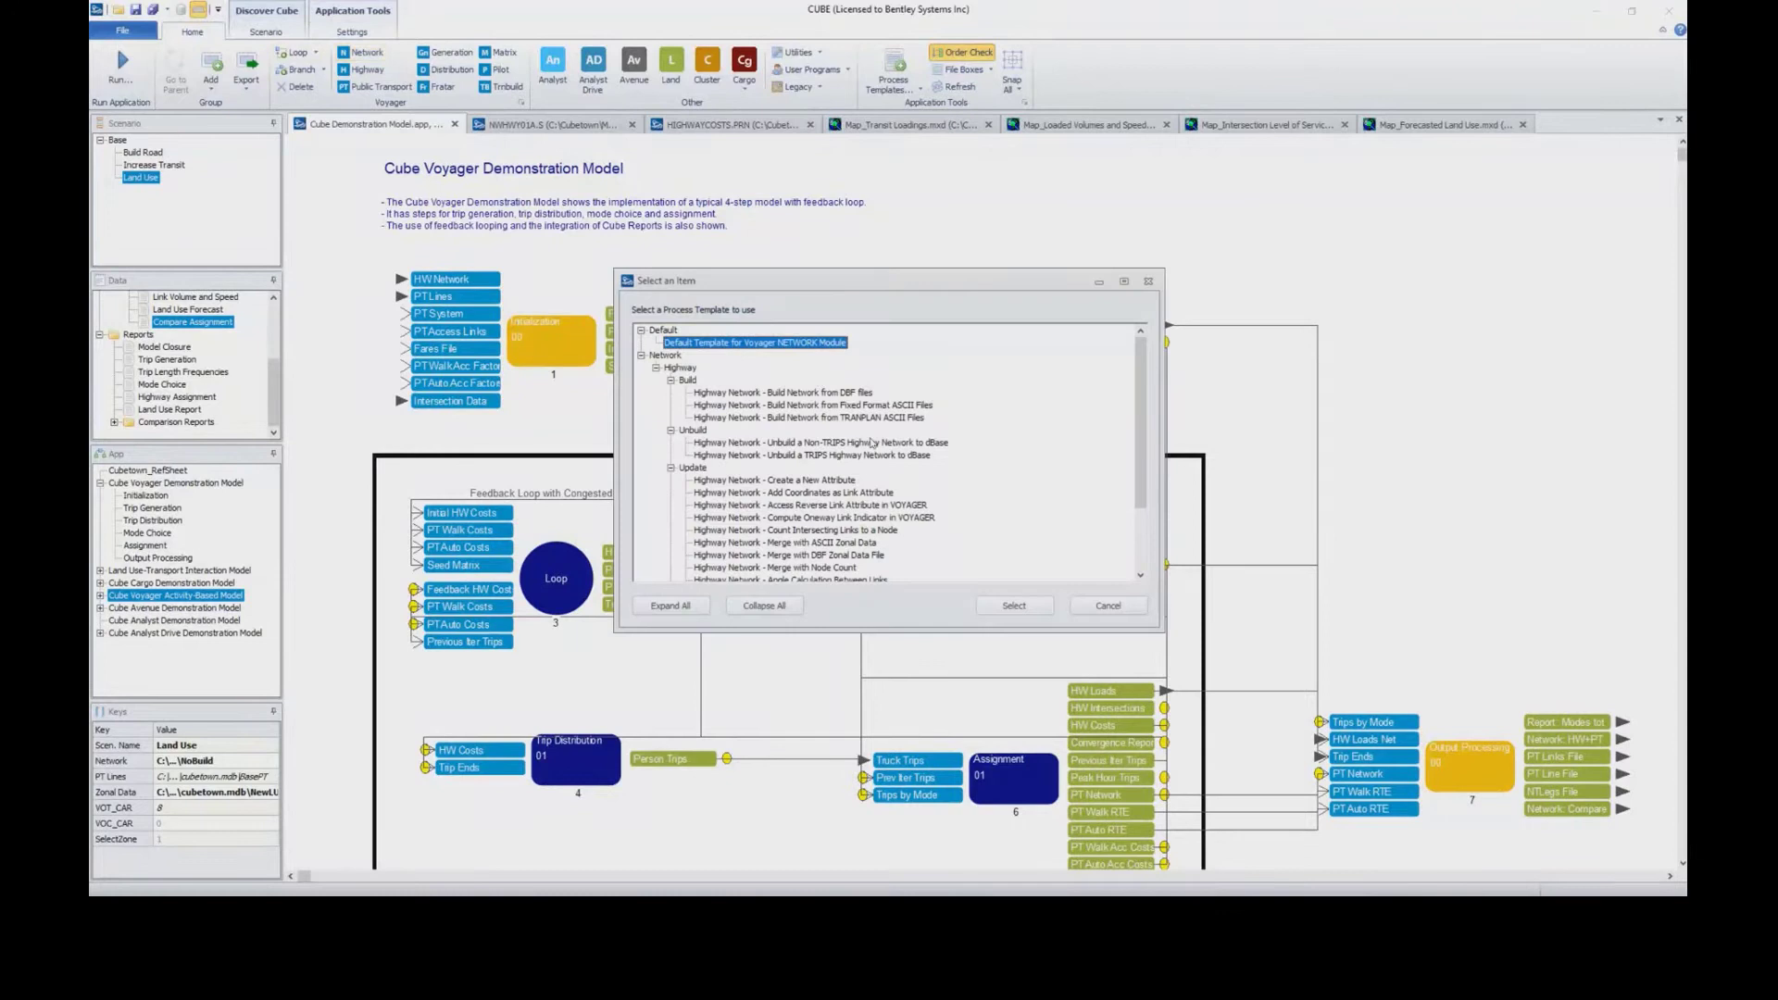
scroll(792, 482, down, 2)
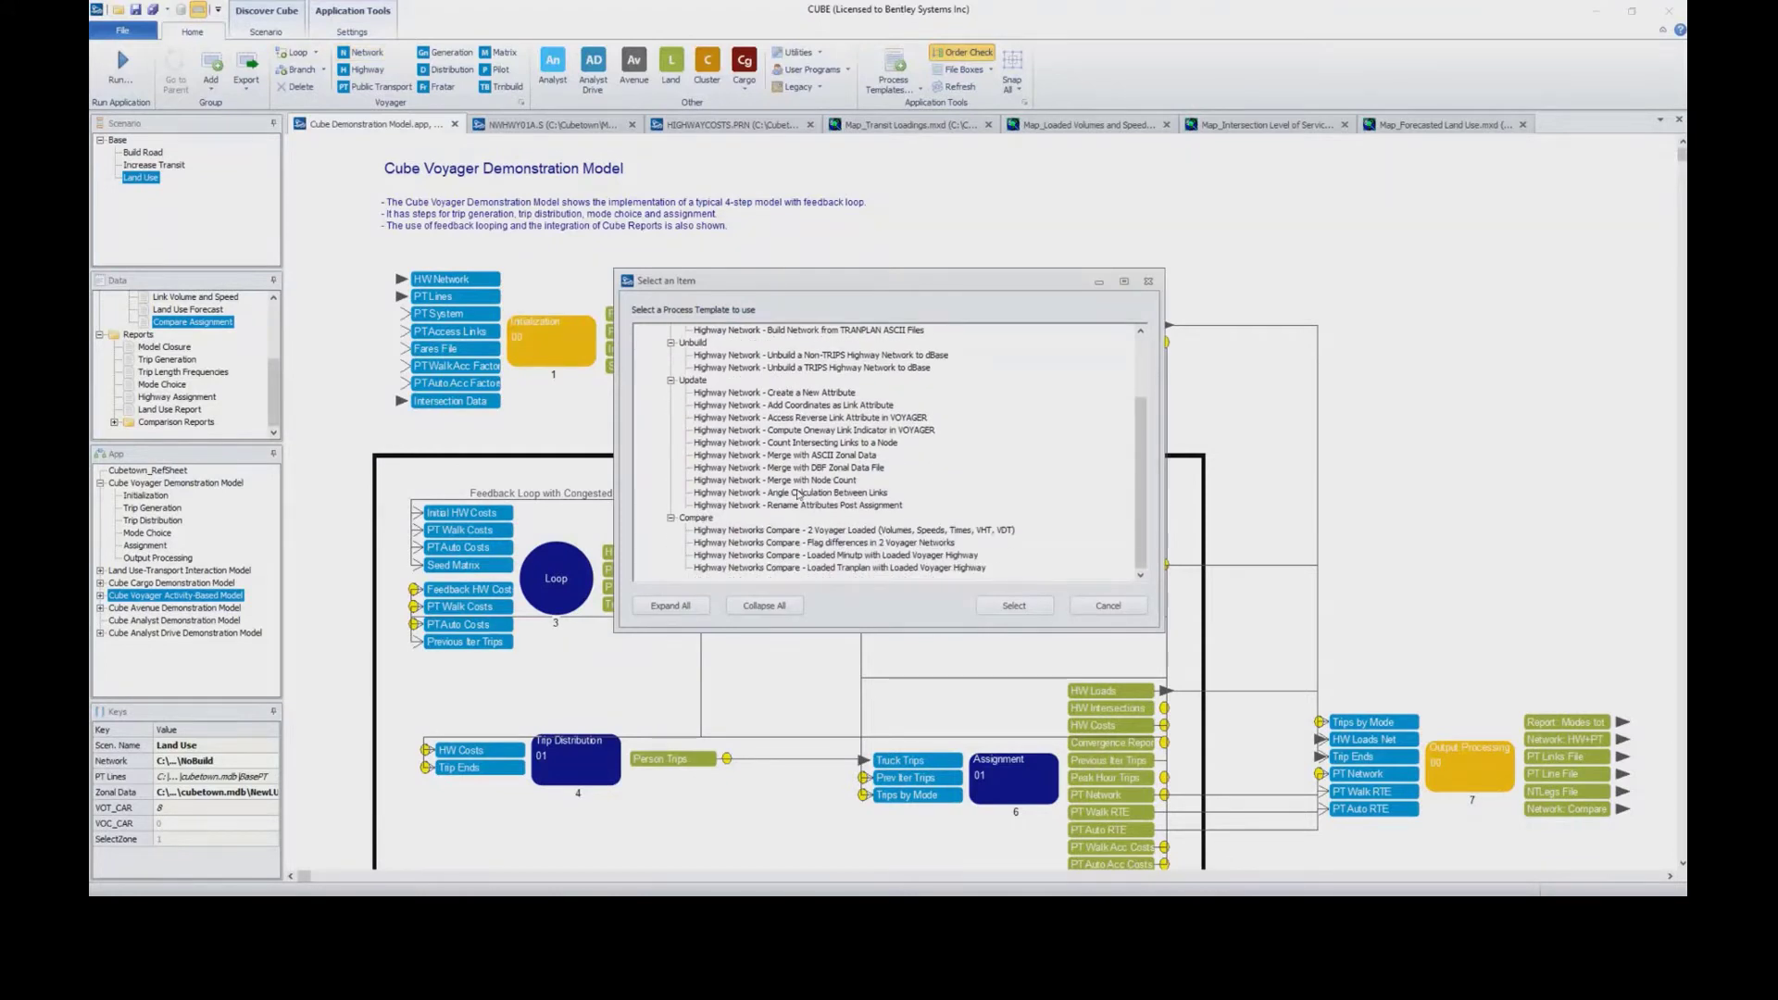
scroll(804, 500, up, 3)
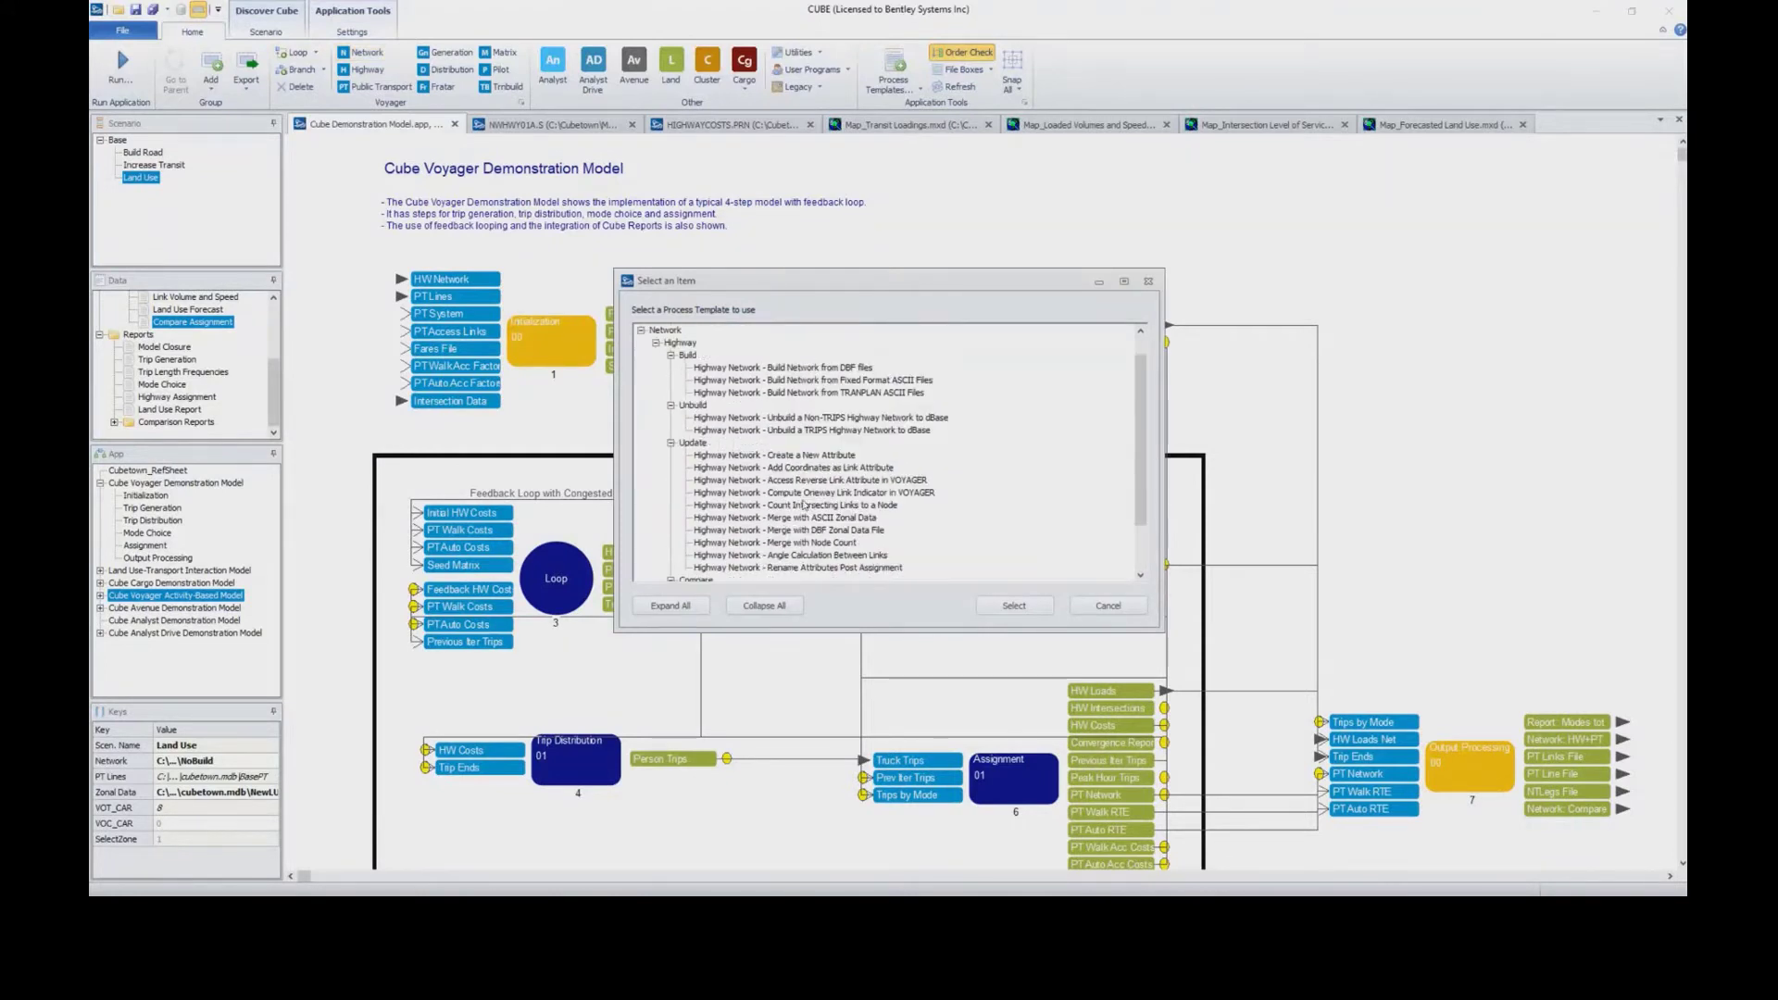
click(1099, 603)
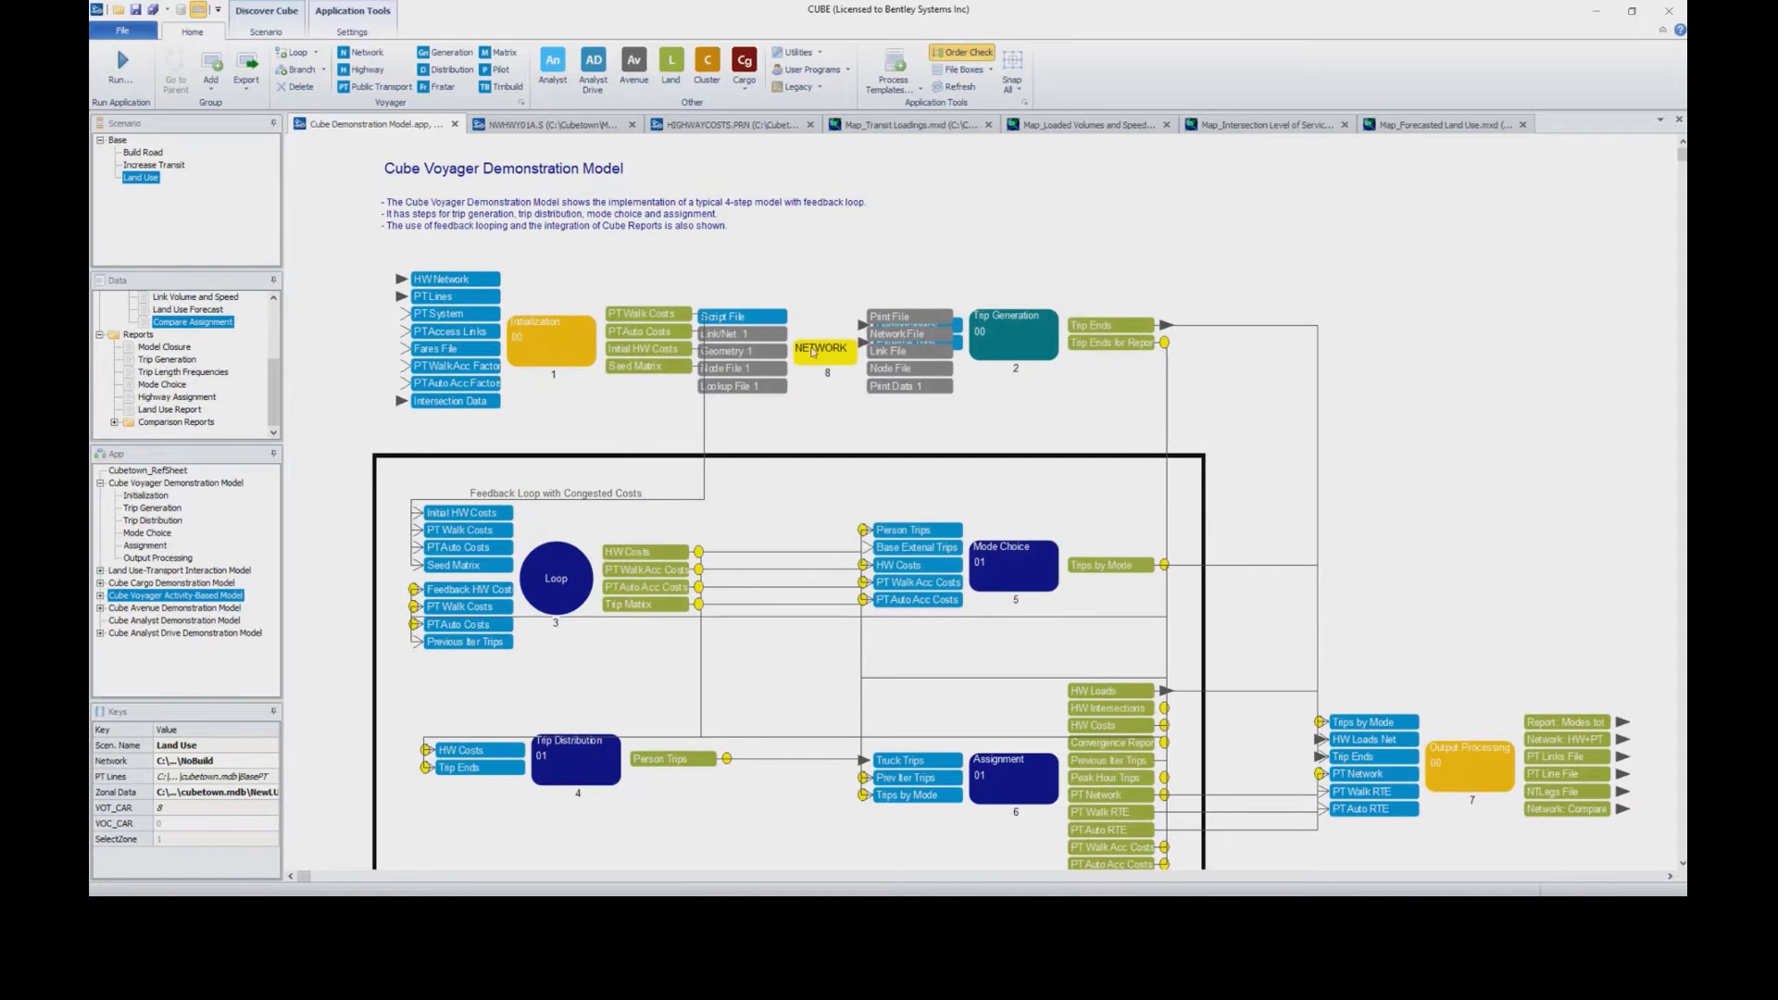
Move the NETWORK box to the empty area above Output Processing and link the Trip Ends output to its first lookup file input.
drag(818, 353, 1437, 285)
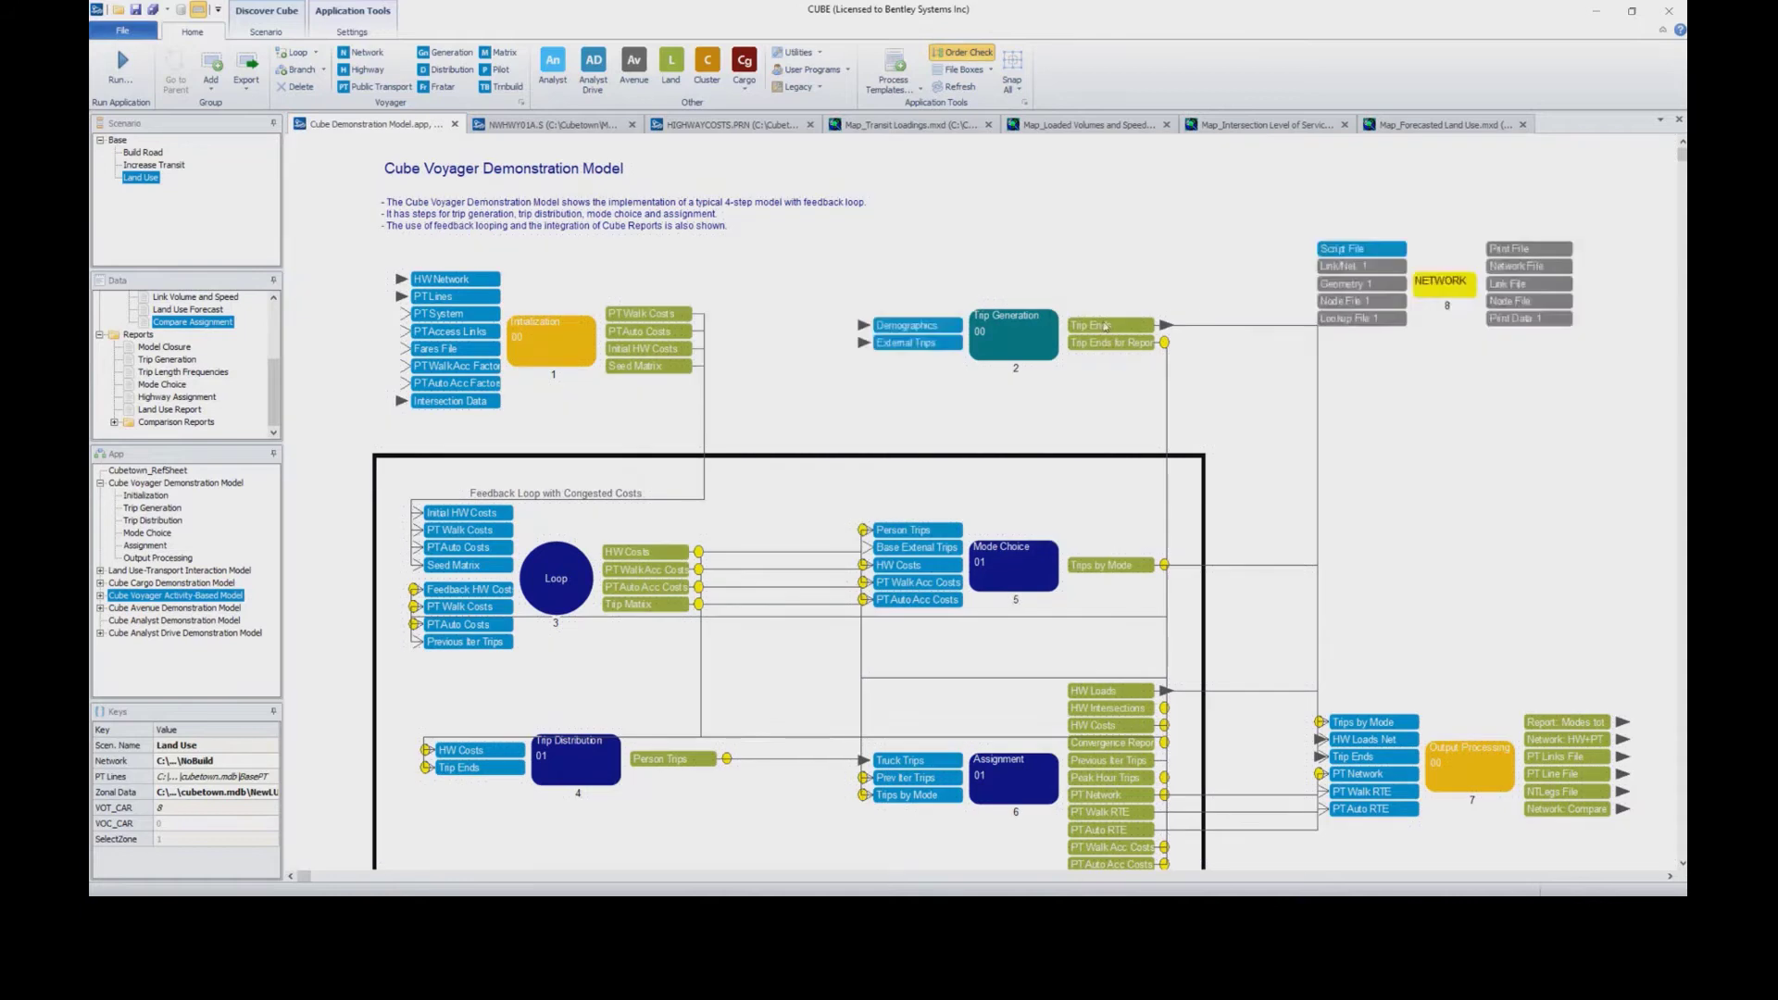
drag(1289, 275, 1346, 319)
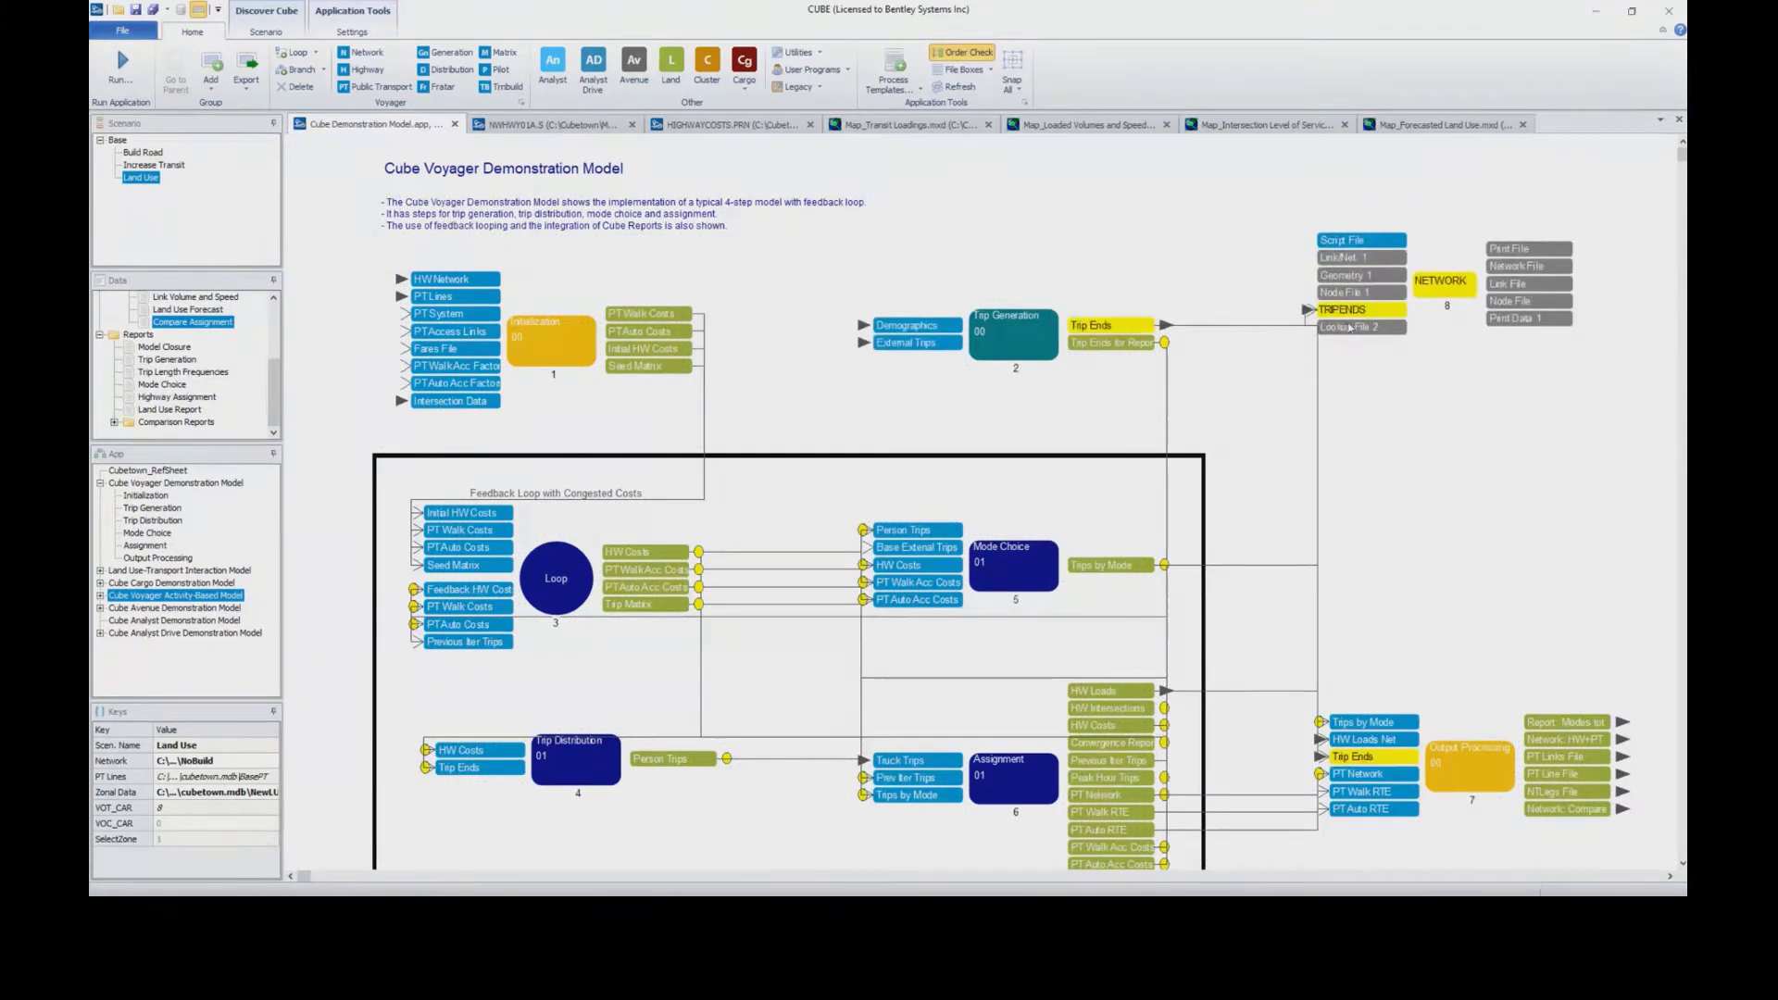
click(1407, 365)
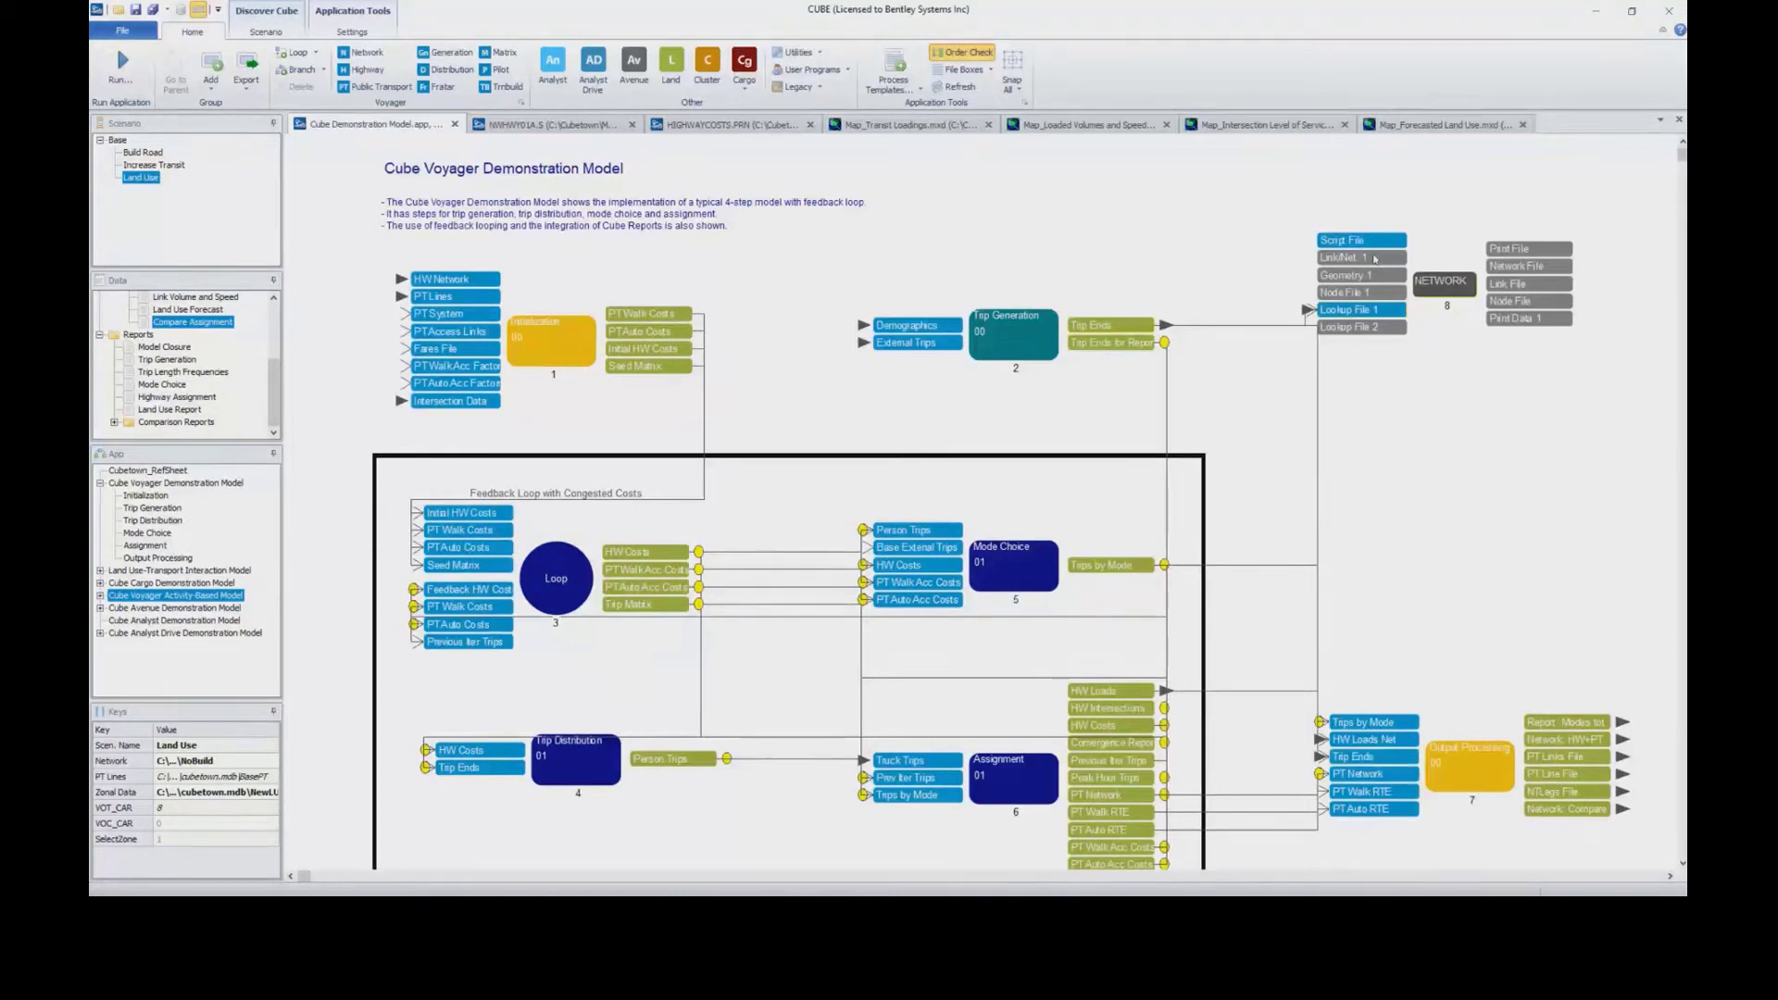
Review the file options for the NETWORK box's Link File output and delete the box from the flowchart.
right_click(1540, 288)
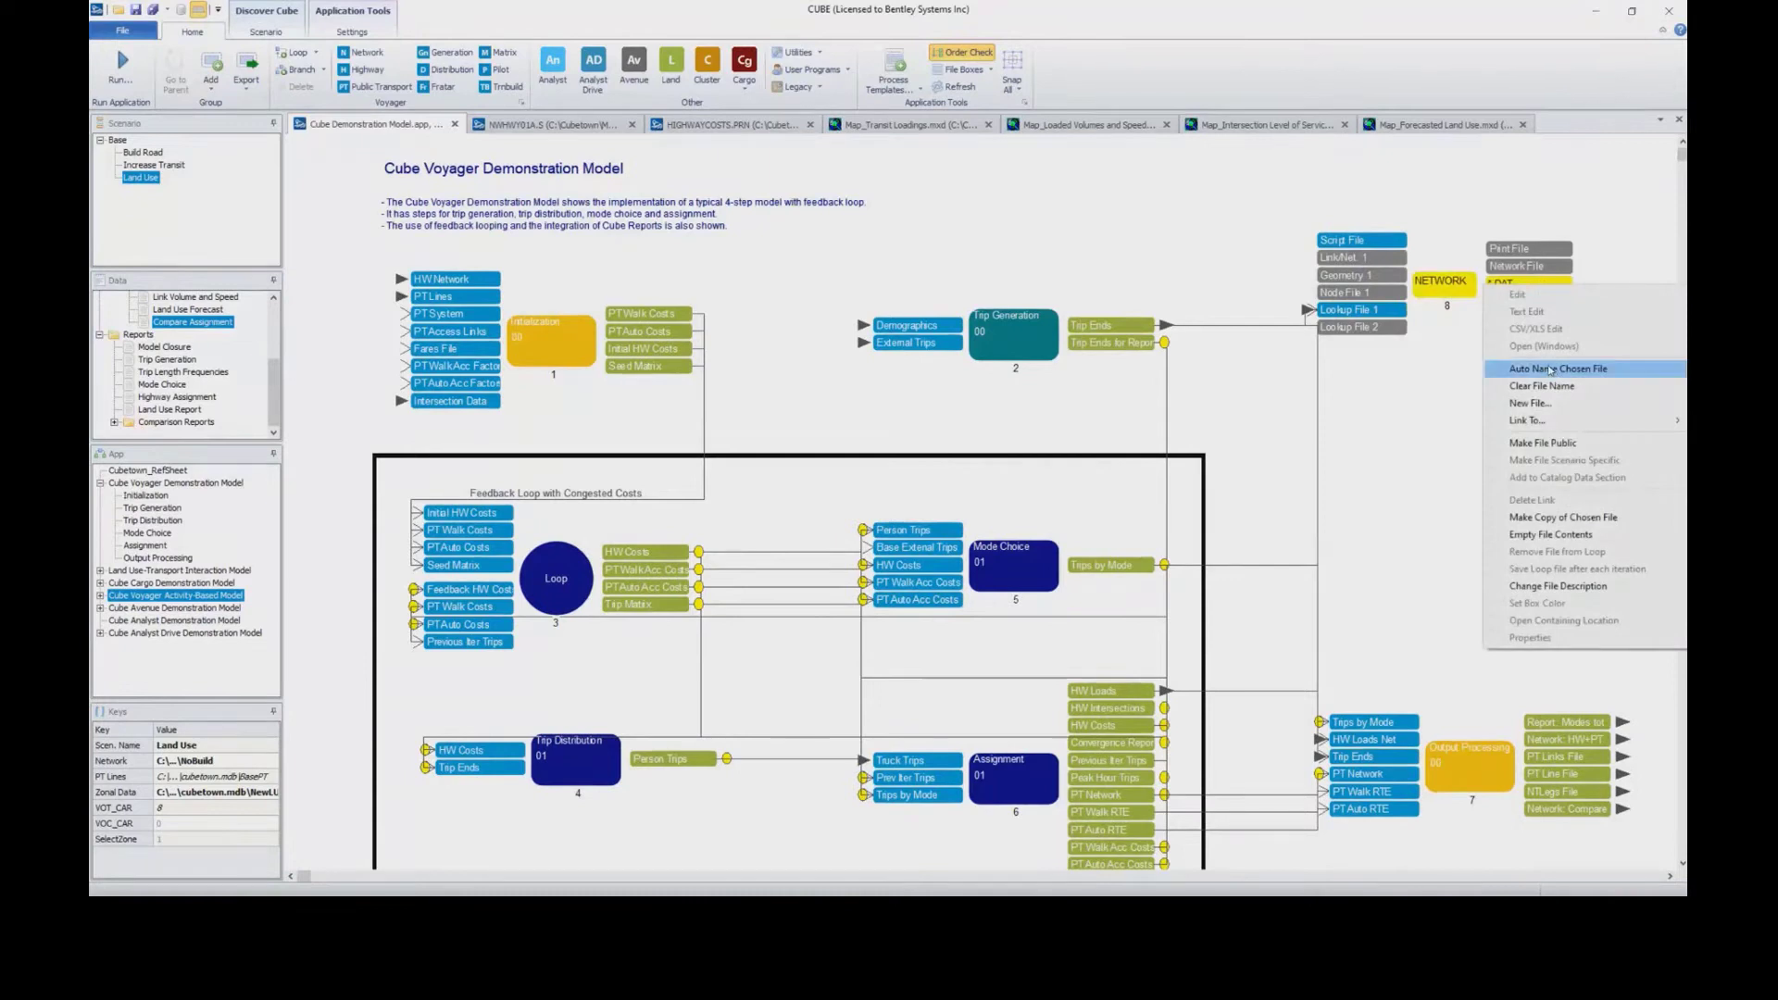
click(1450, 379)
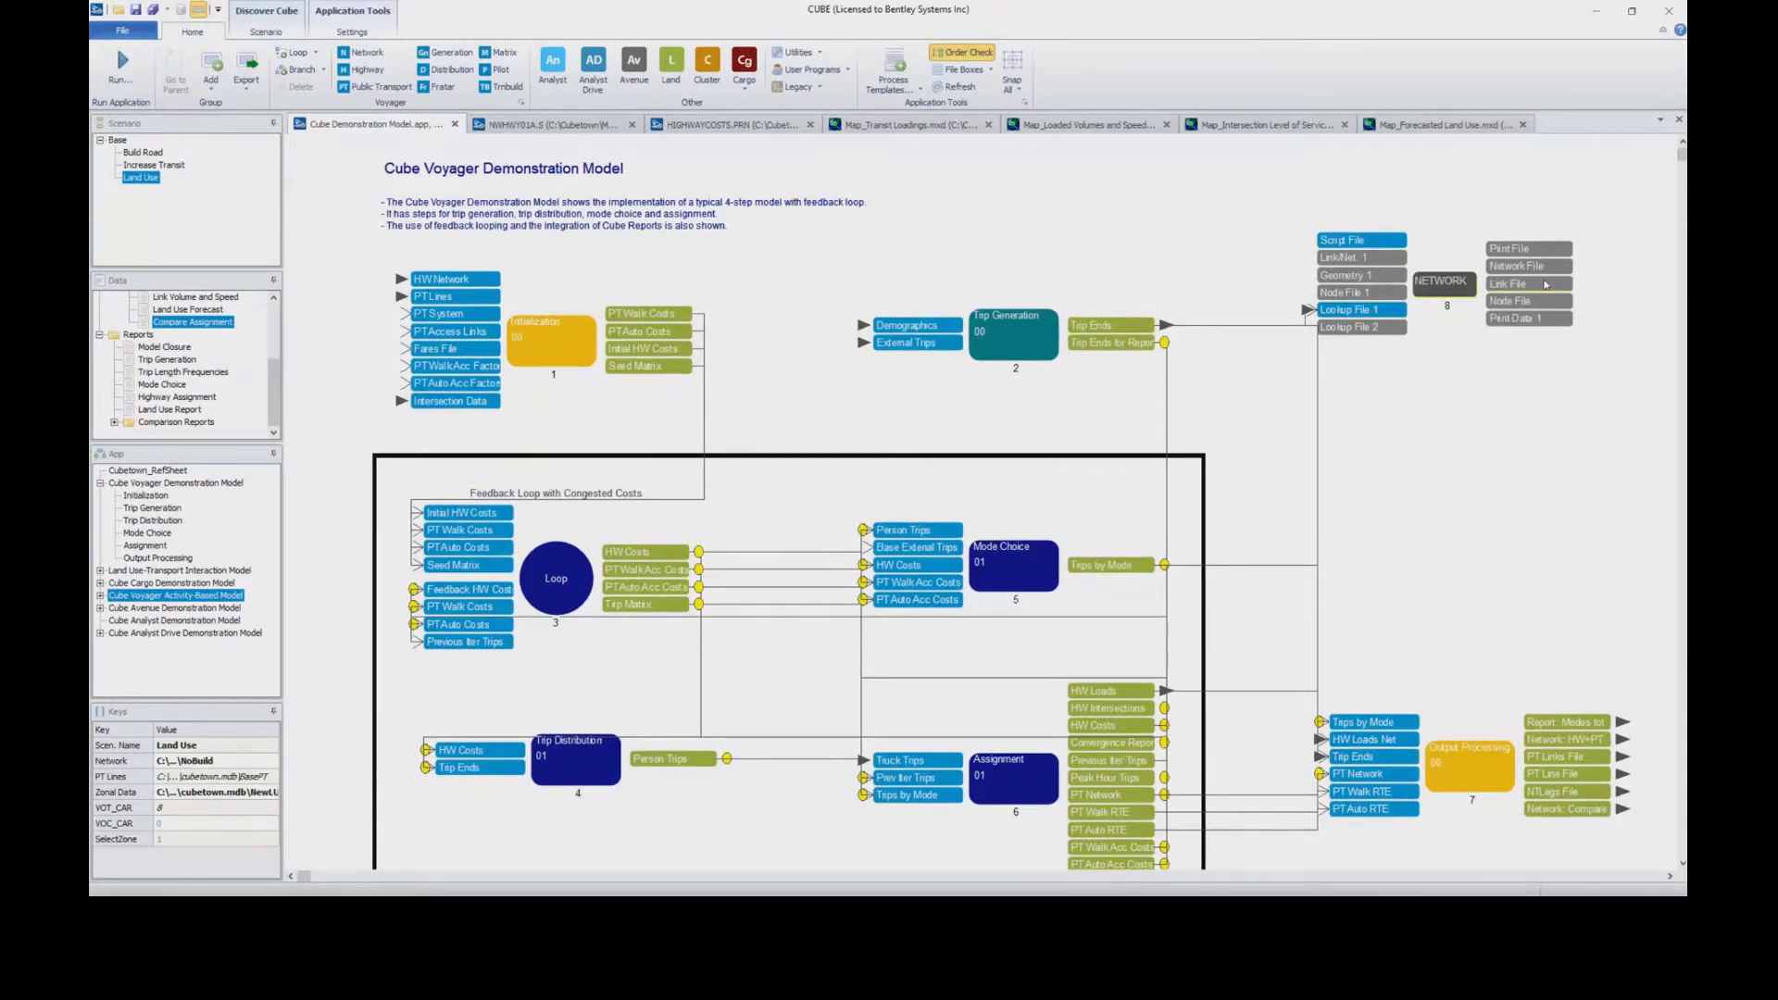
drag(1433, 283, 1457, 278)
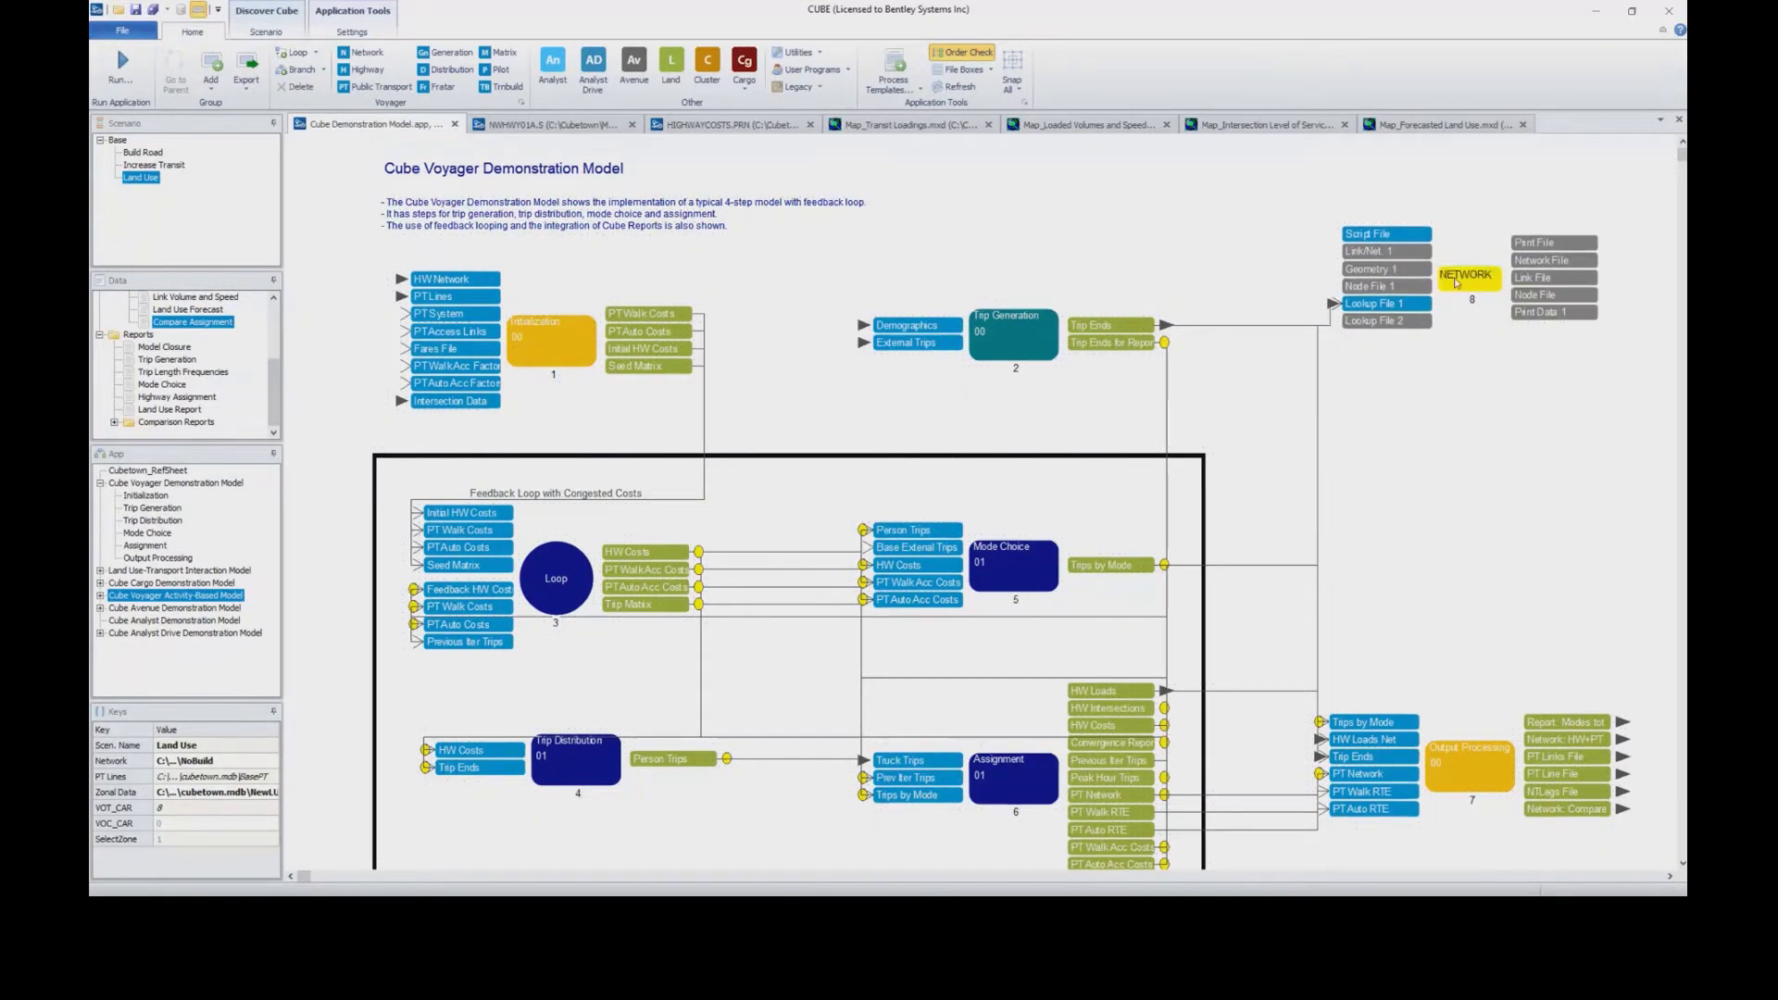
key(Delete)
click(856, 486)
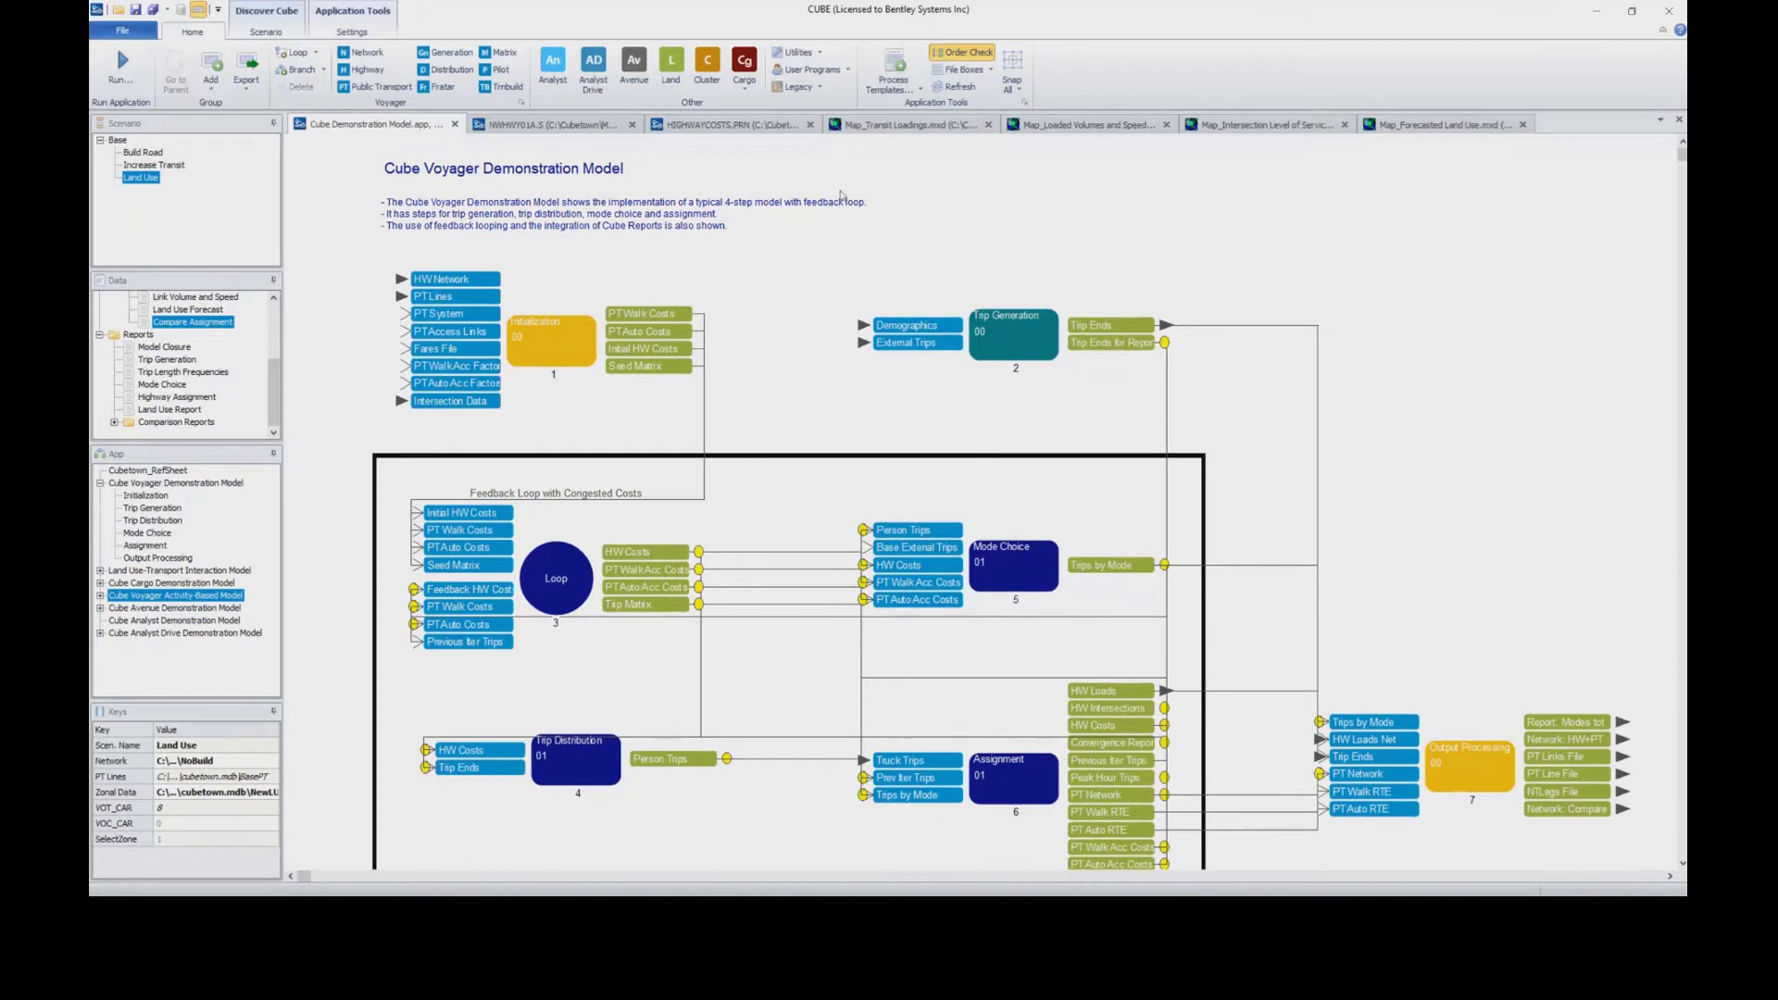
View the list of external user programs available for the model and close it.
click(845, 73)
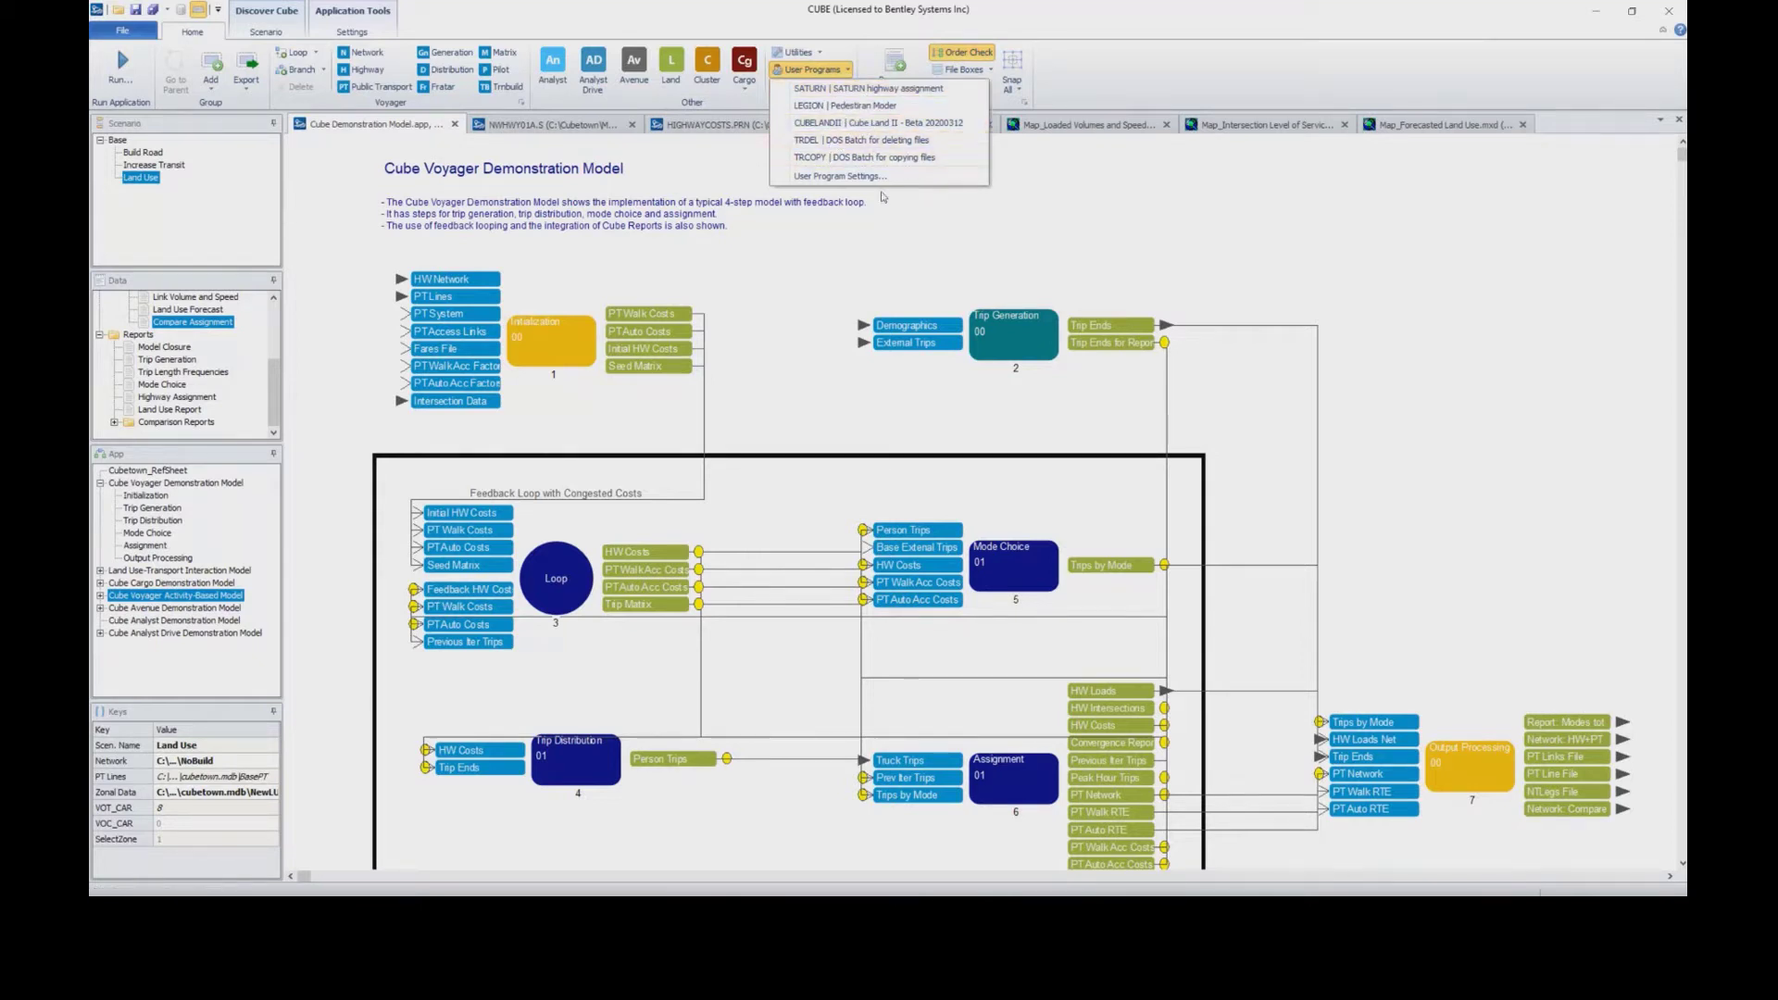
click(1098, 201)
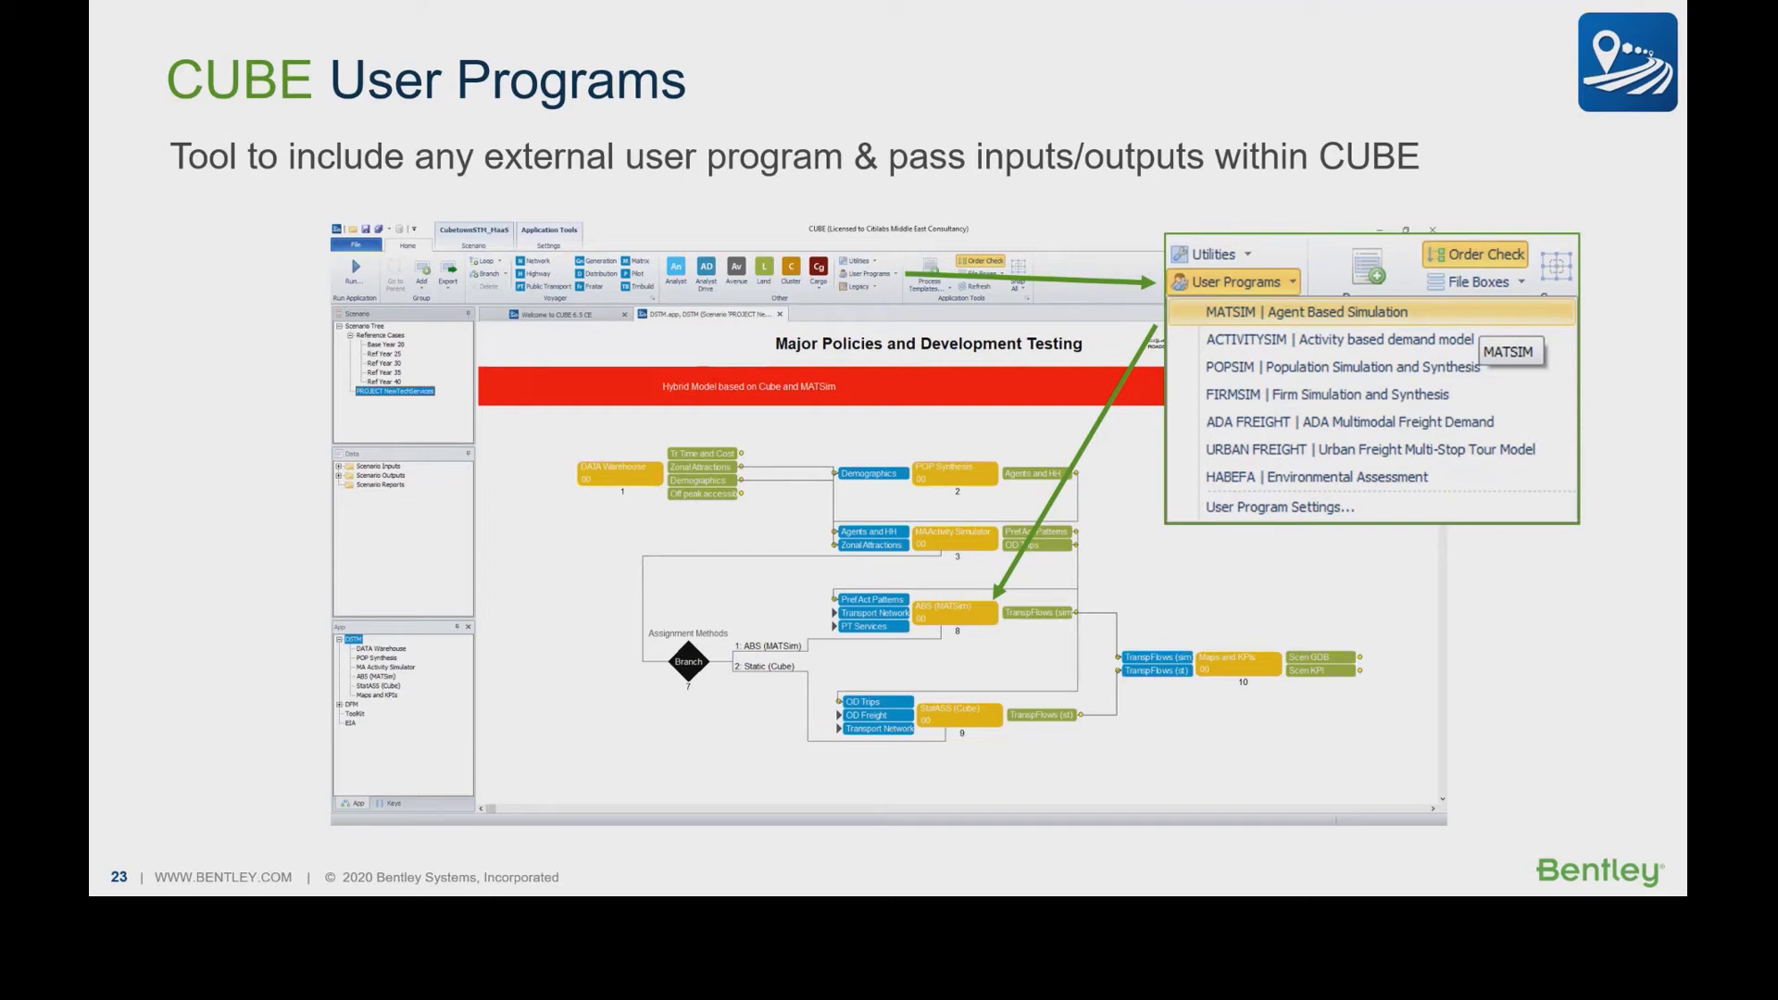
key(Right)
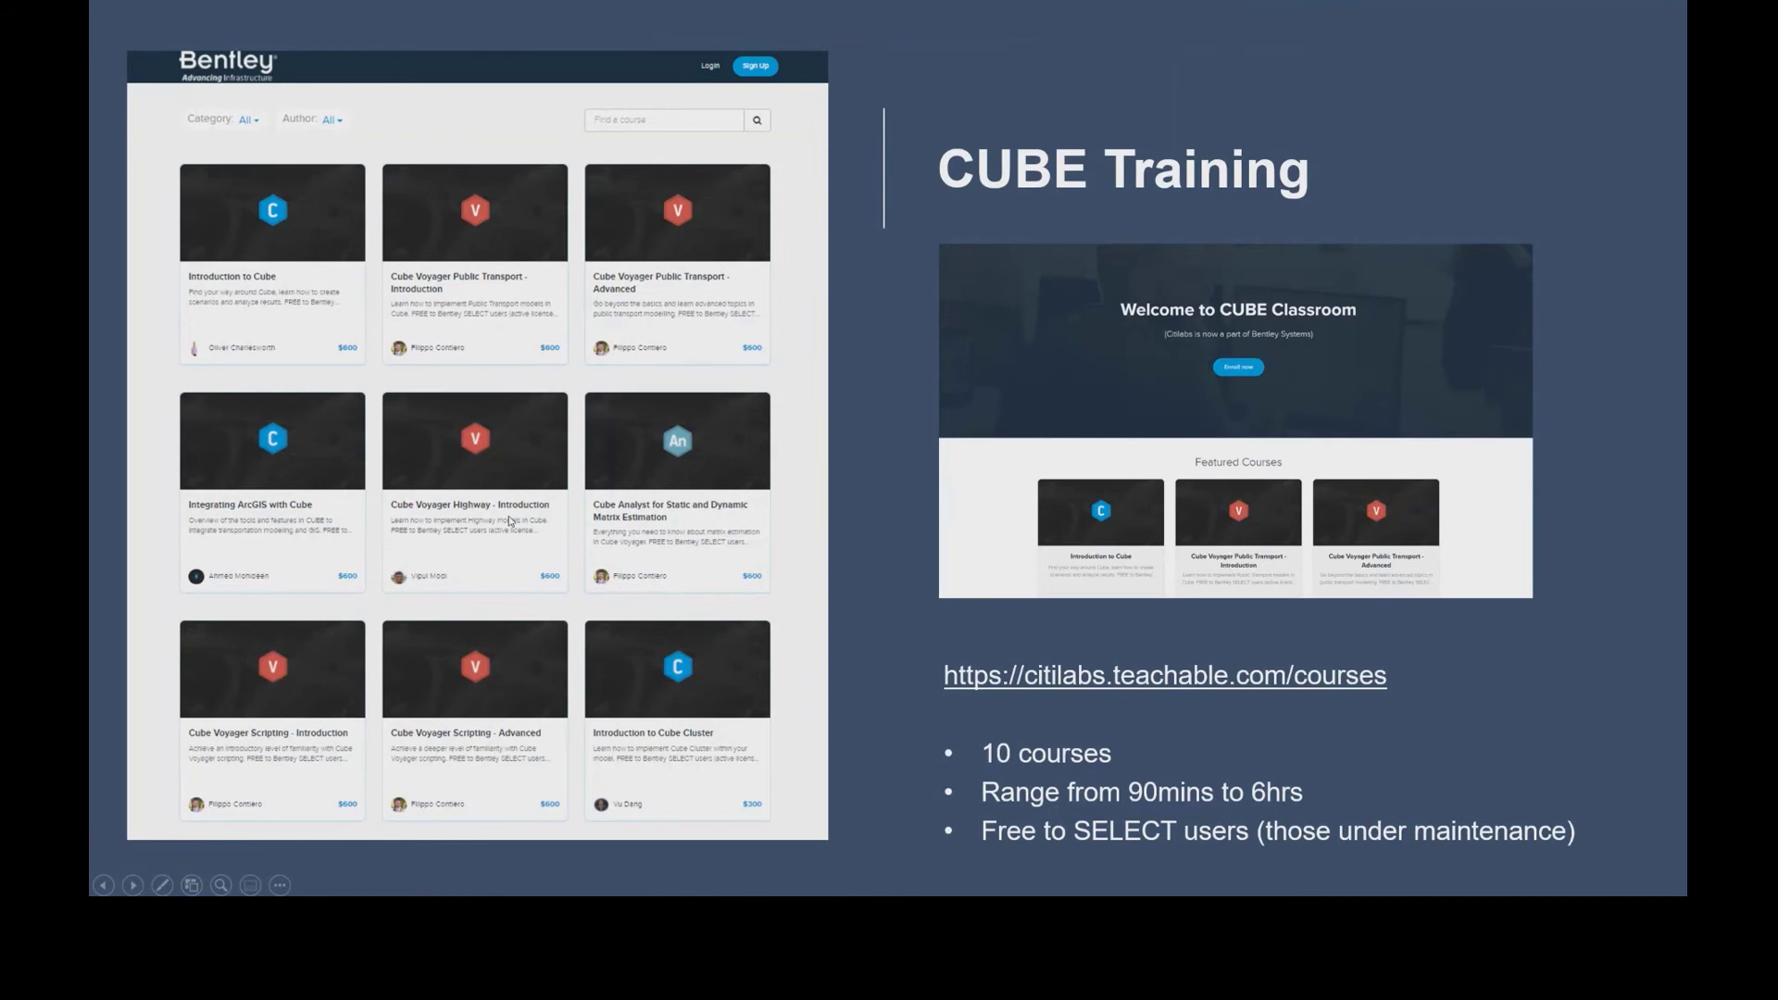
key(Right)
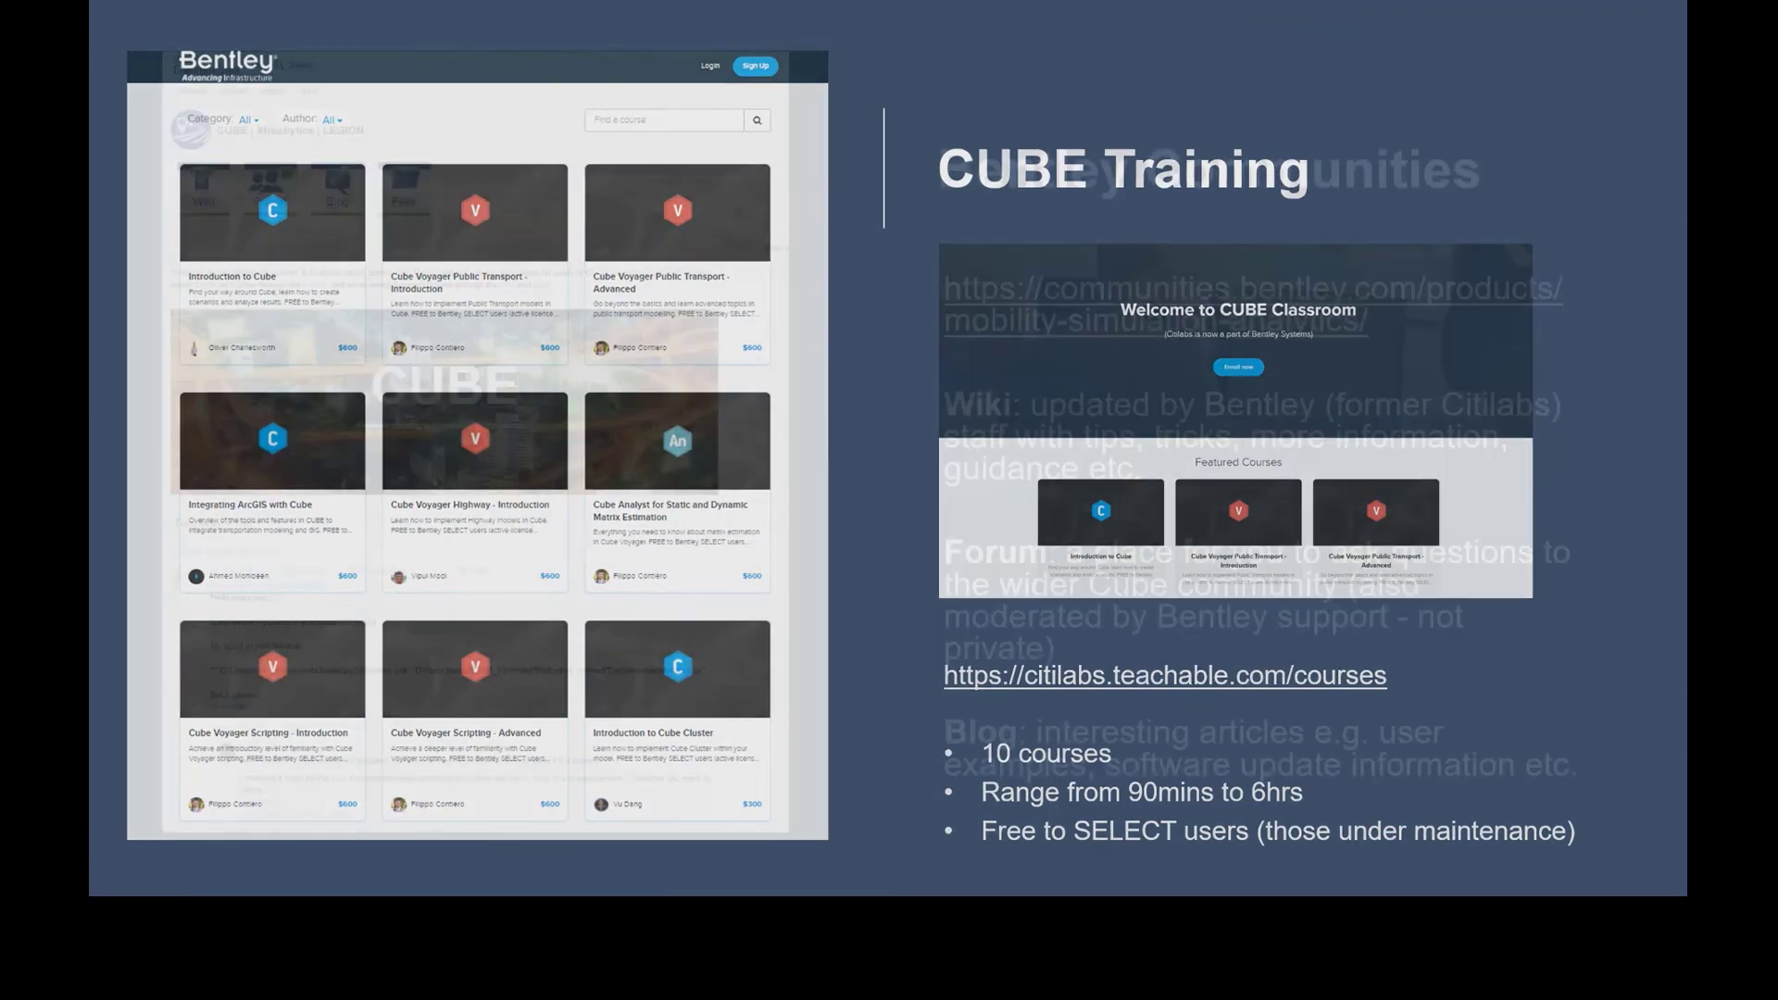